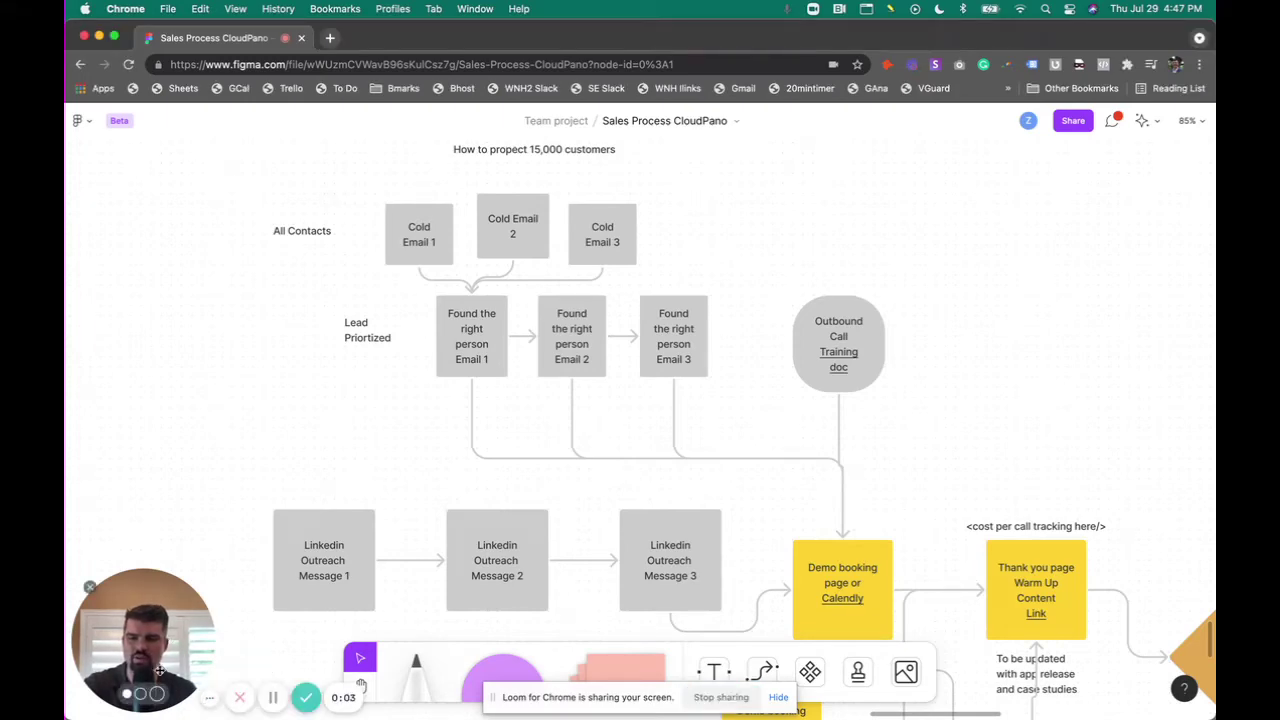
click(152, 692)
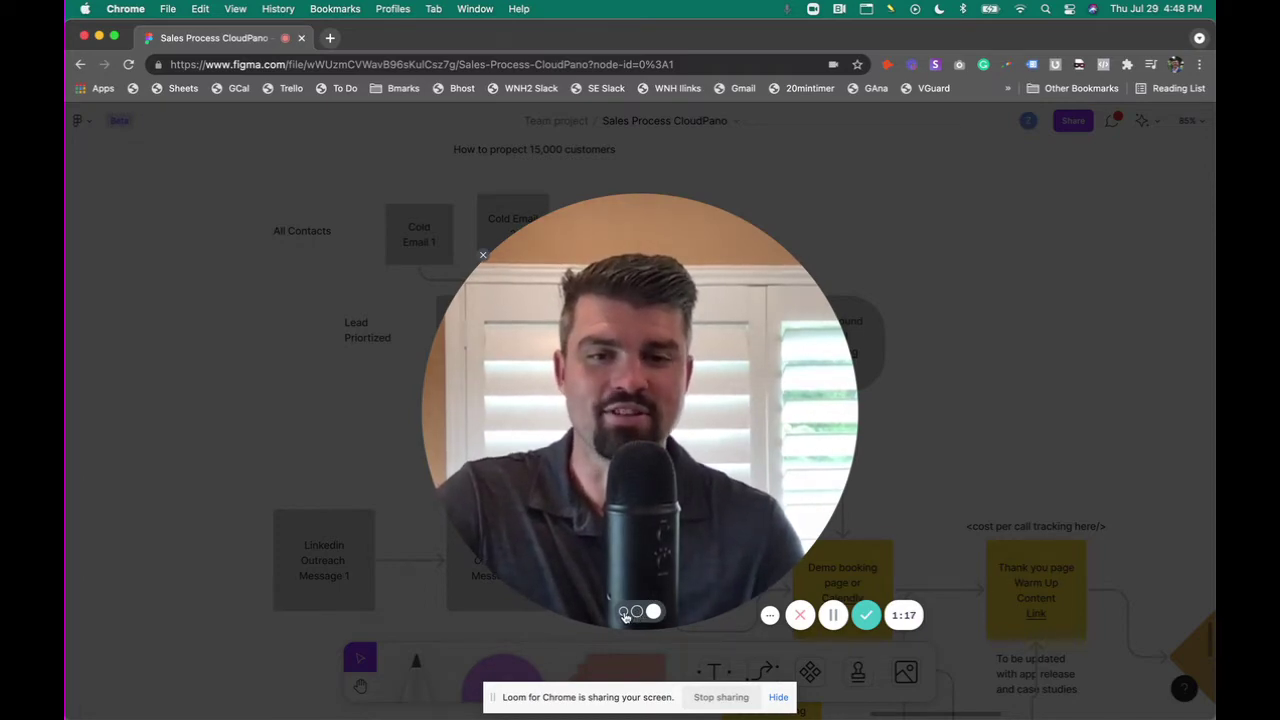
click(624, 612)
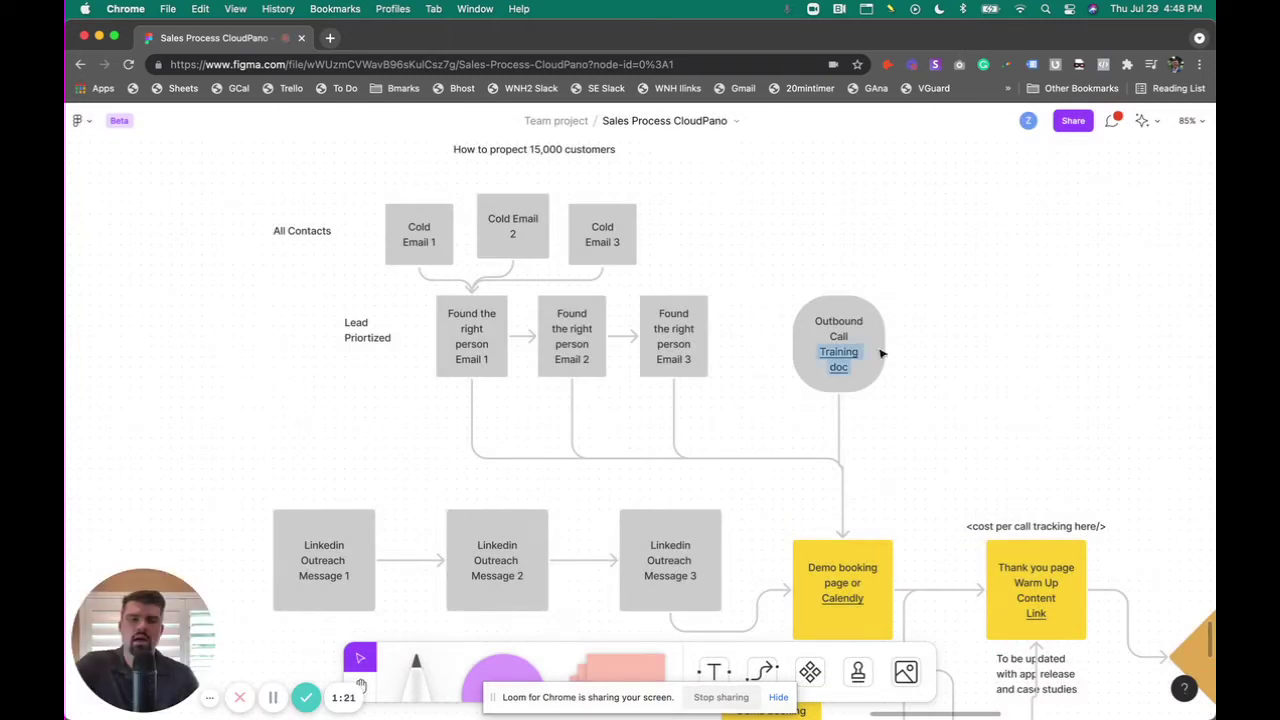
Step: Look over the sales flowchart from the outreach stages through the demo call to the closing stages, and return to the cold emails
scroll(869, 277, down, 5)
scroll(869, 277, right, 3)
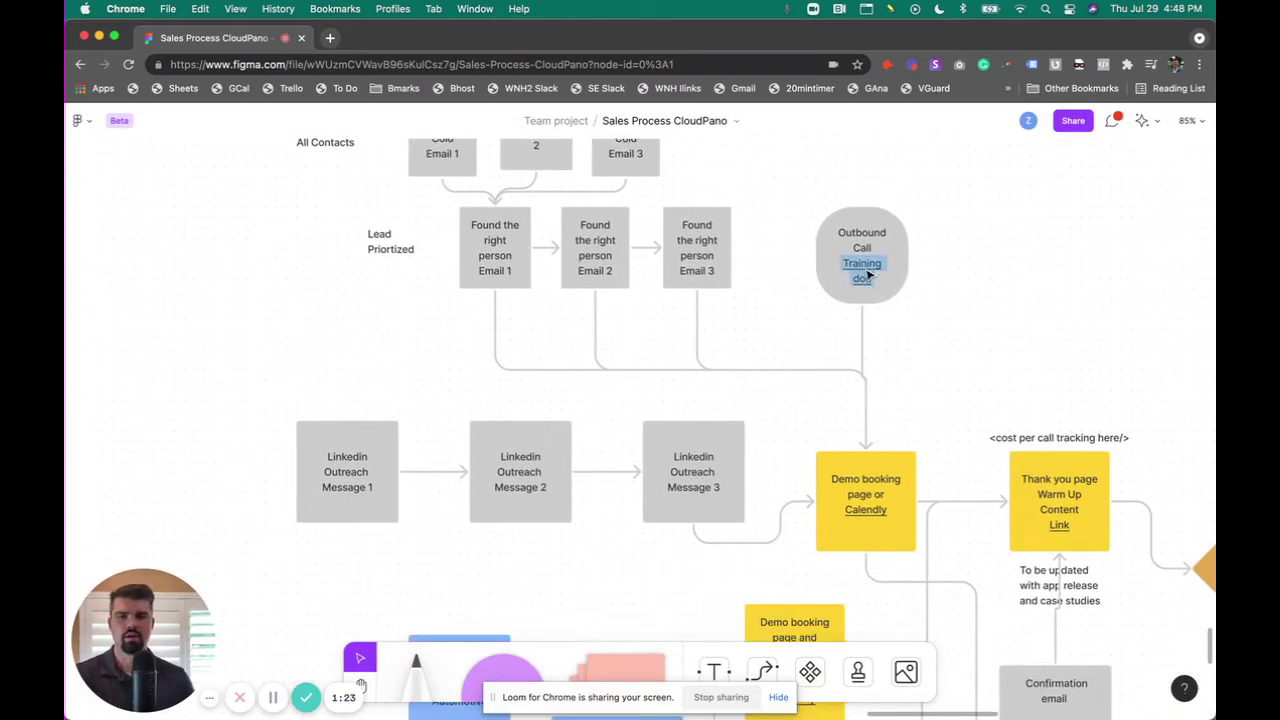
scroll(869, 277, down, 2)
scroll(869, 277, right, 4)
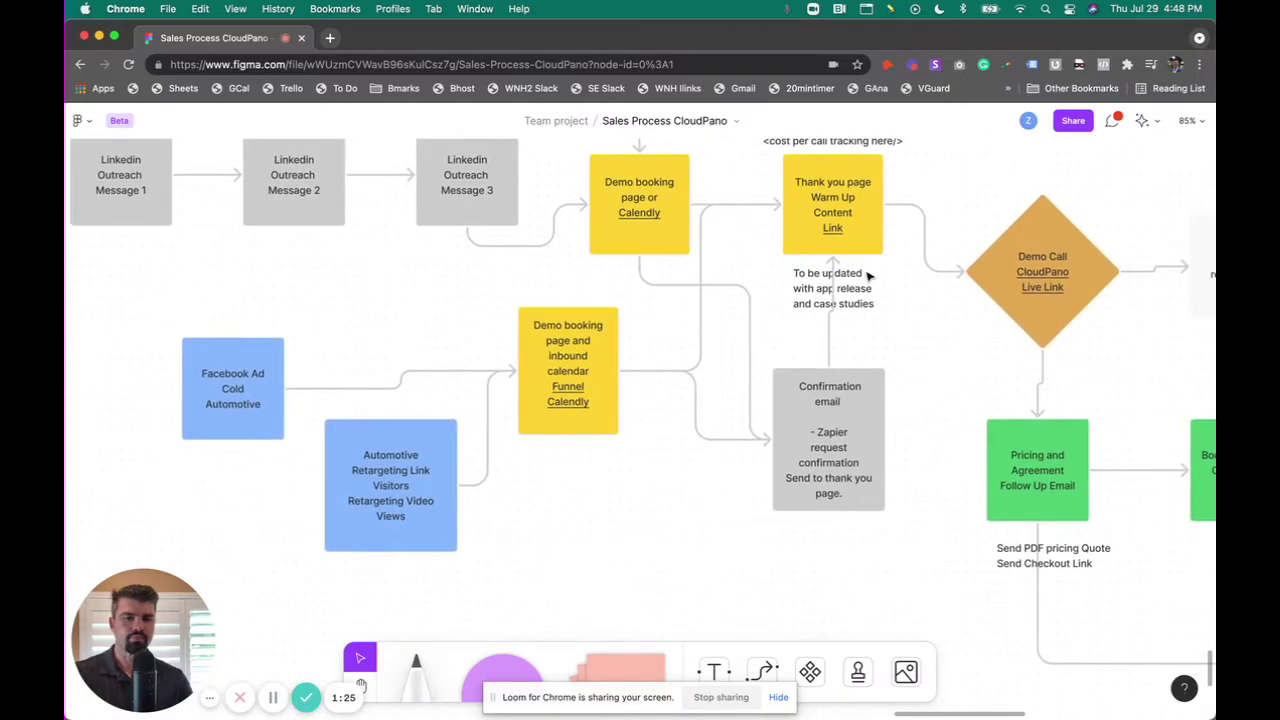
scroll(860, 276, down, 5)
scroll(860, 276, right, 6)
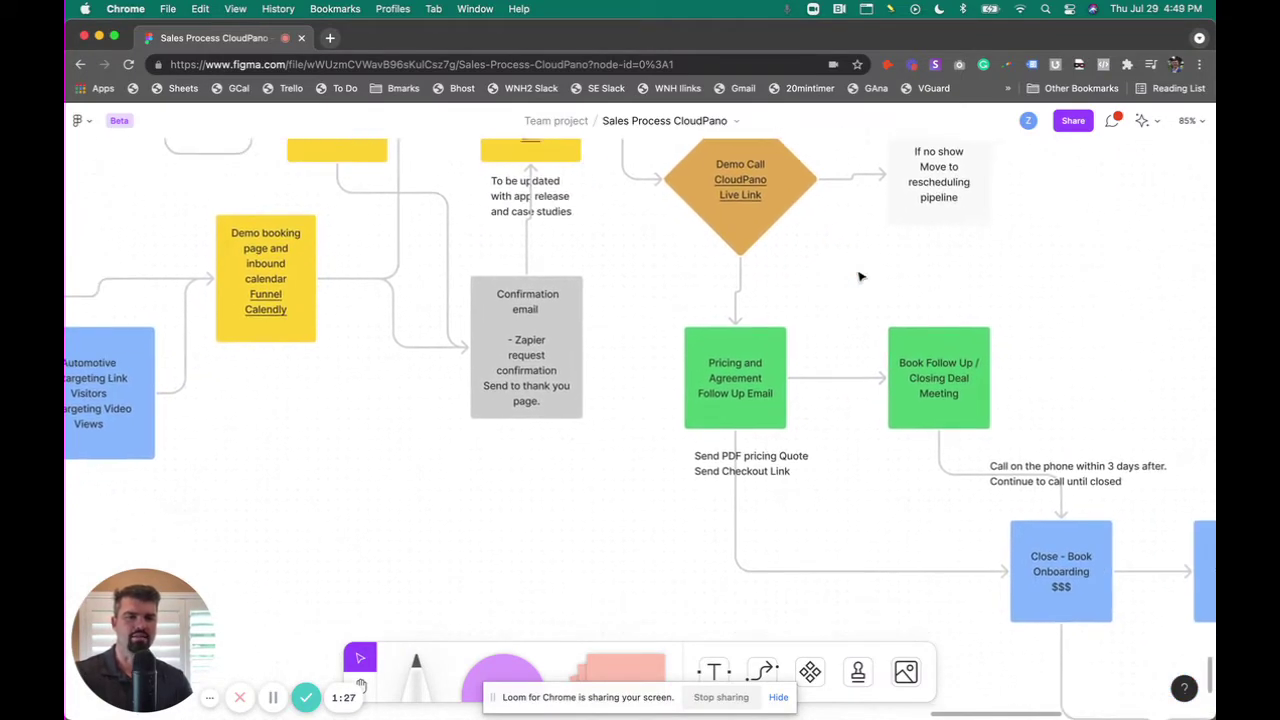
scroll(860, 276, right, 2)
scroll(855, 277, left, 8)
scroll(855, 277, up, 5)
scroll(855, 277, up, 3)
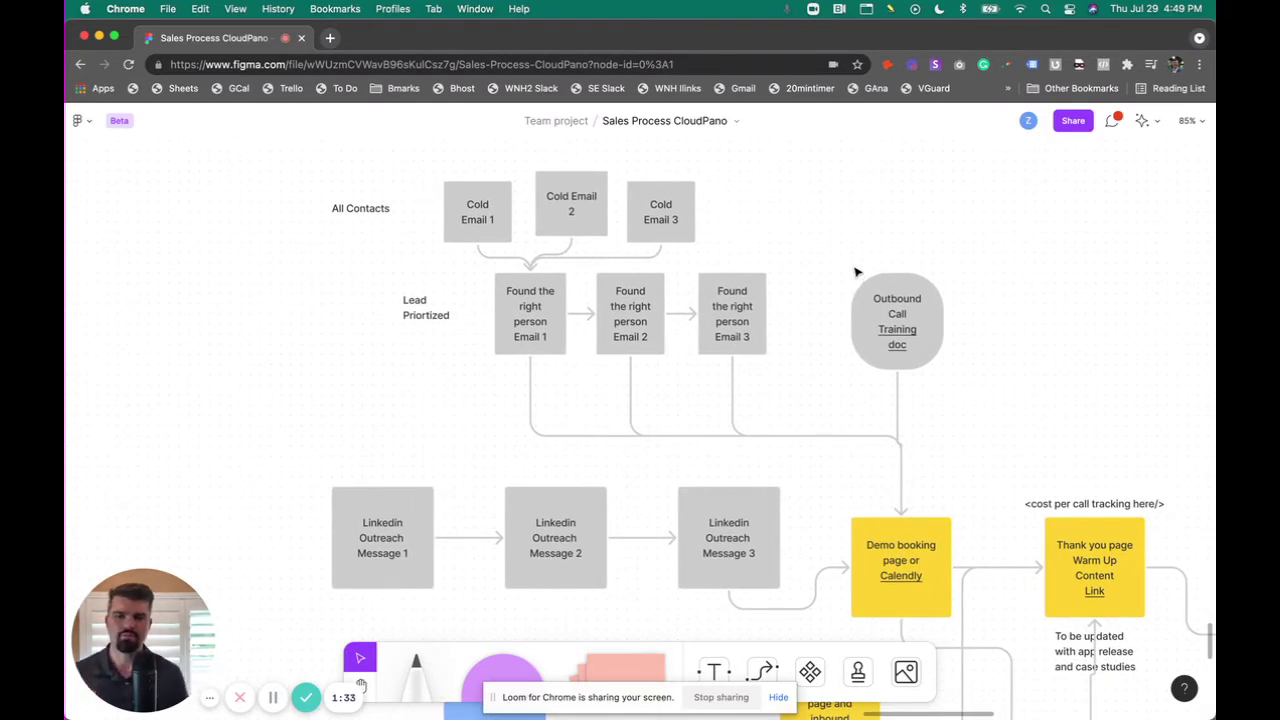
scroll(855, 271, up, 2)
scroll(855, 271, left, 1)
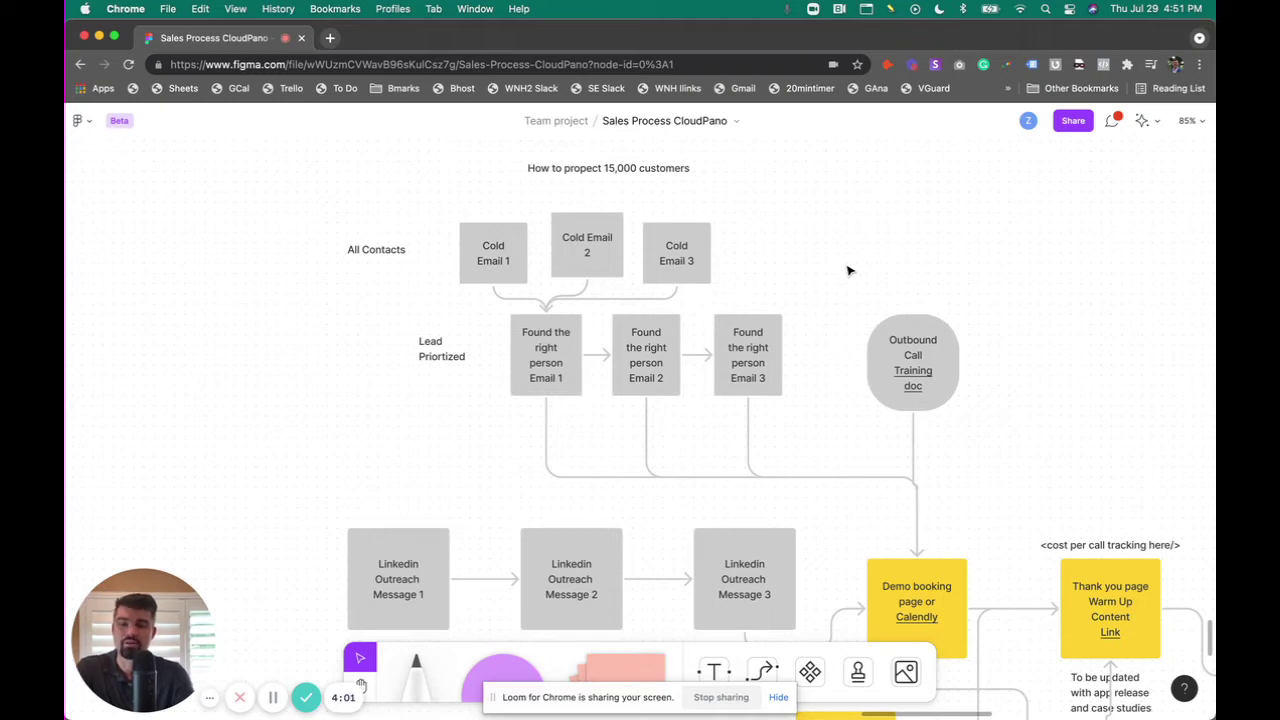
Step: Circle the three Cold Email boxes in the All Contacts row with a dark freehand marker stroke
scroll(556, 292, up, 5)
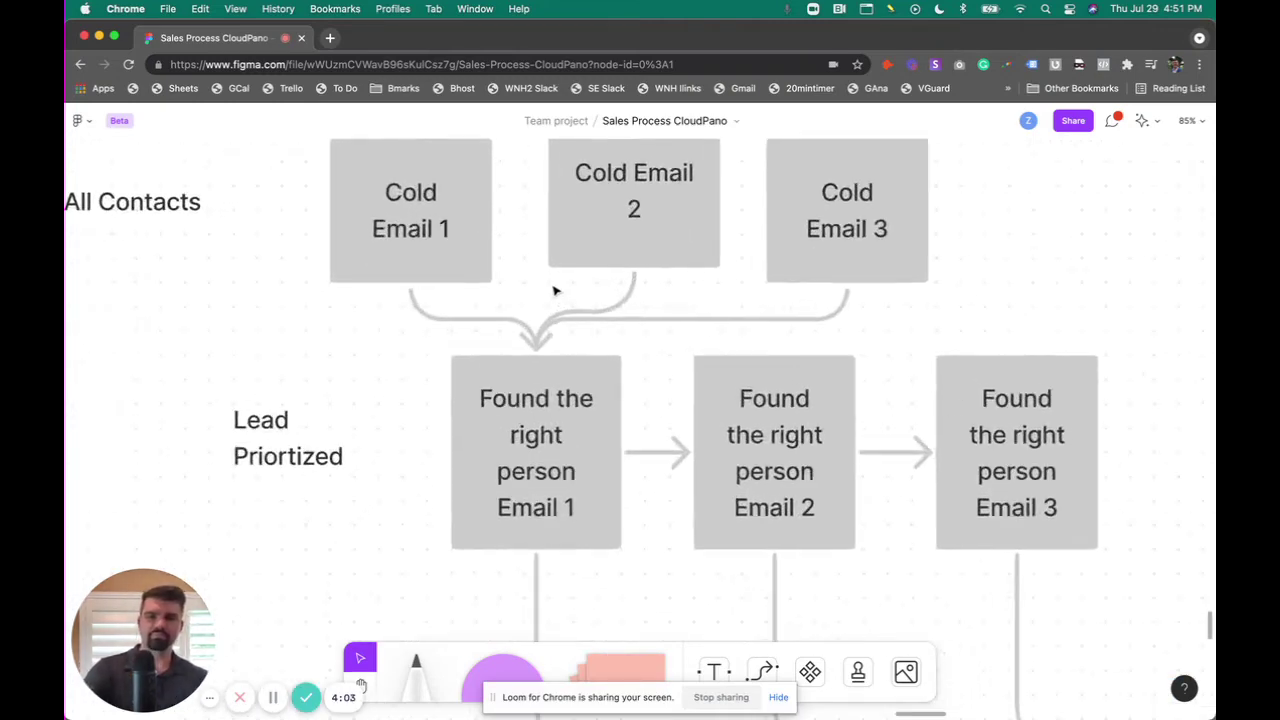
scroll(556, 292, down, 5)
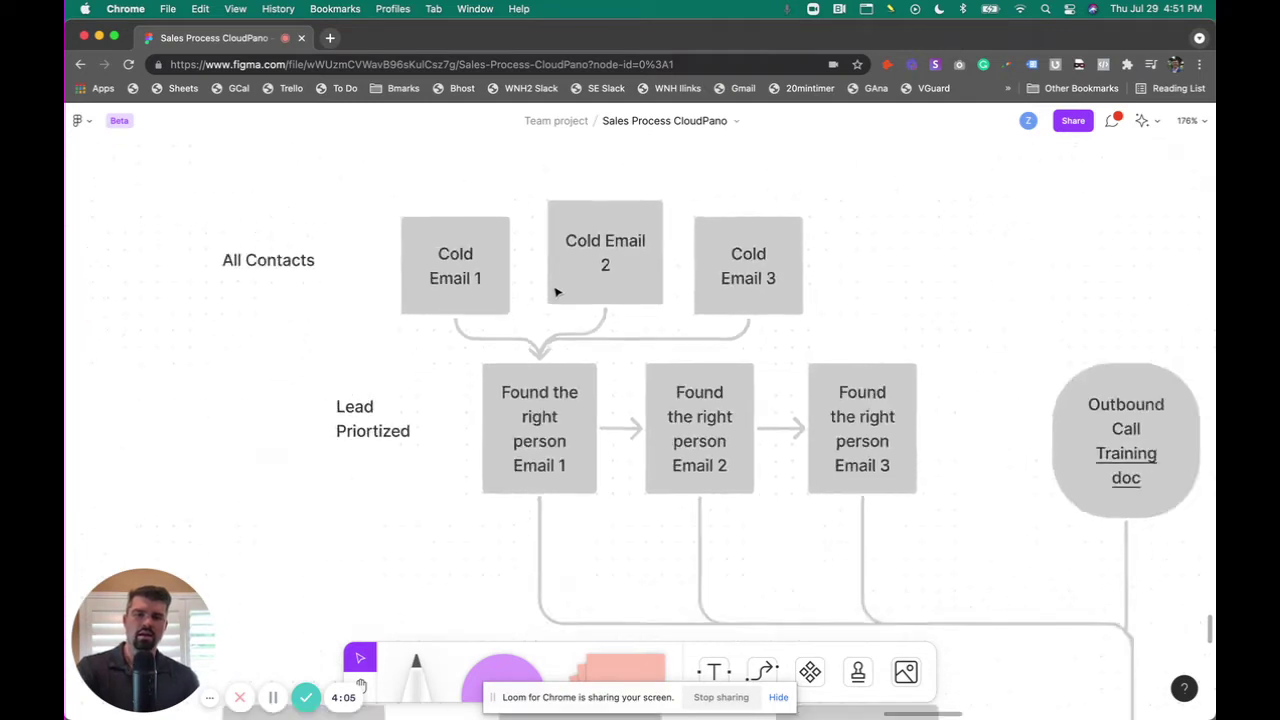
scroll(556, 292, down, 3)
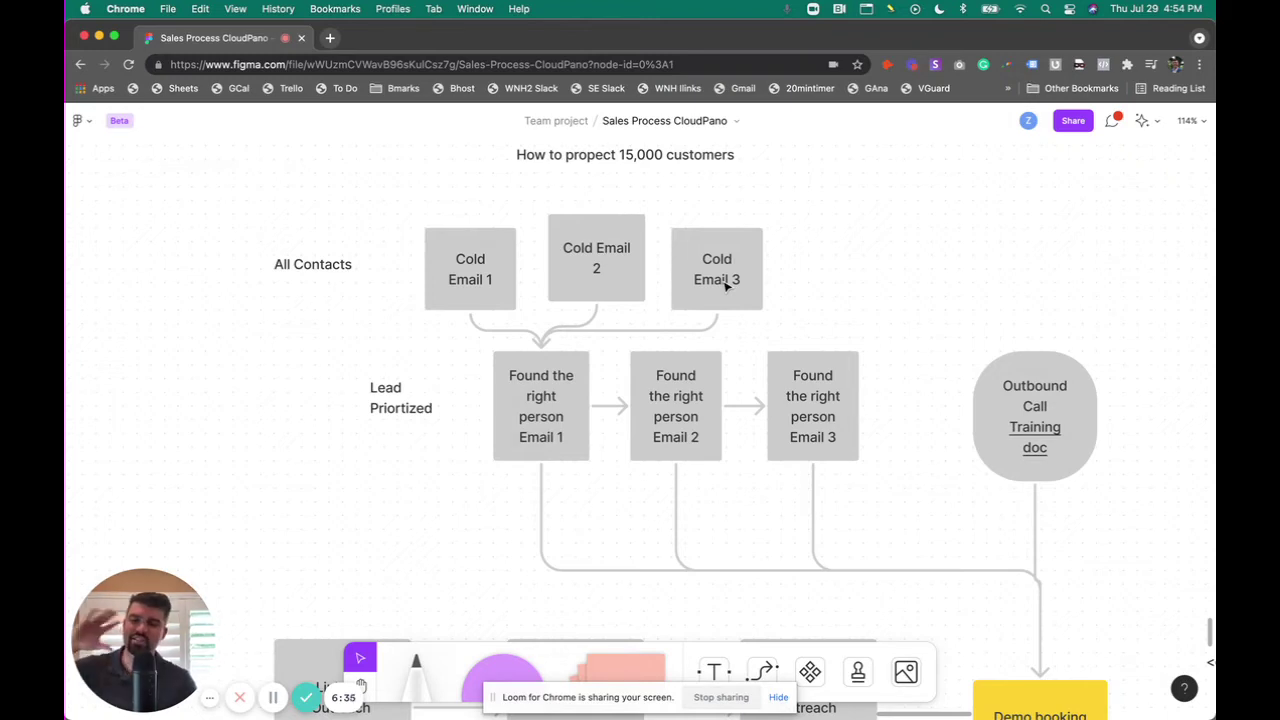
scroll(806, 383, down, 5)
scroll(806, 383, right, 5)
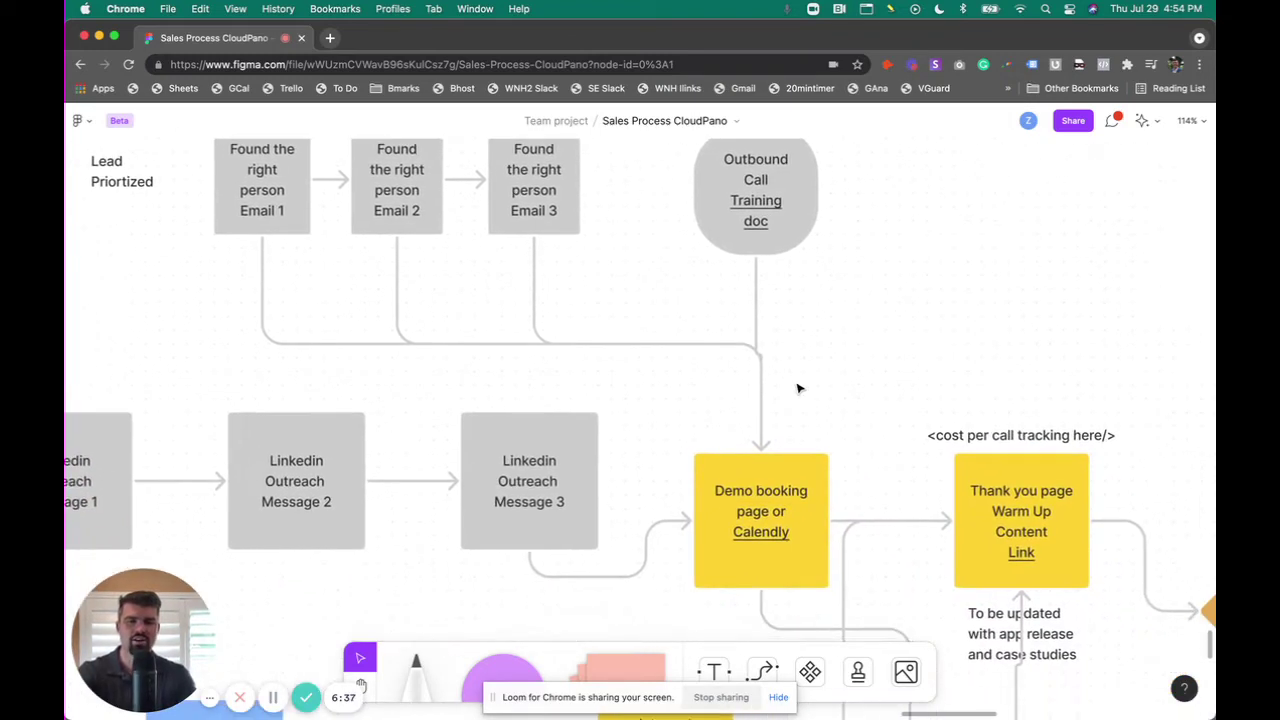
scroll(798, 388, up, 5)
scroll(798, 388, left, 5)
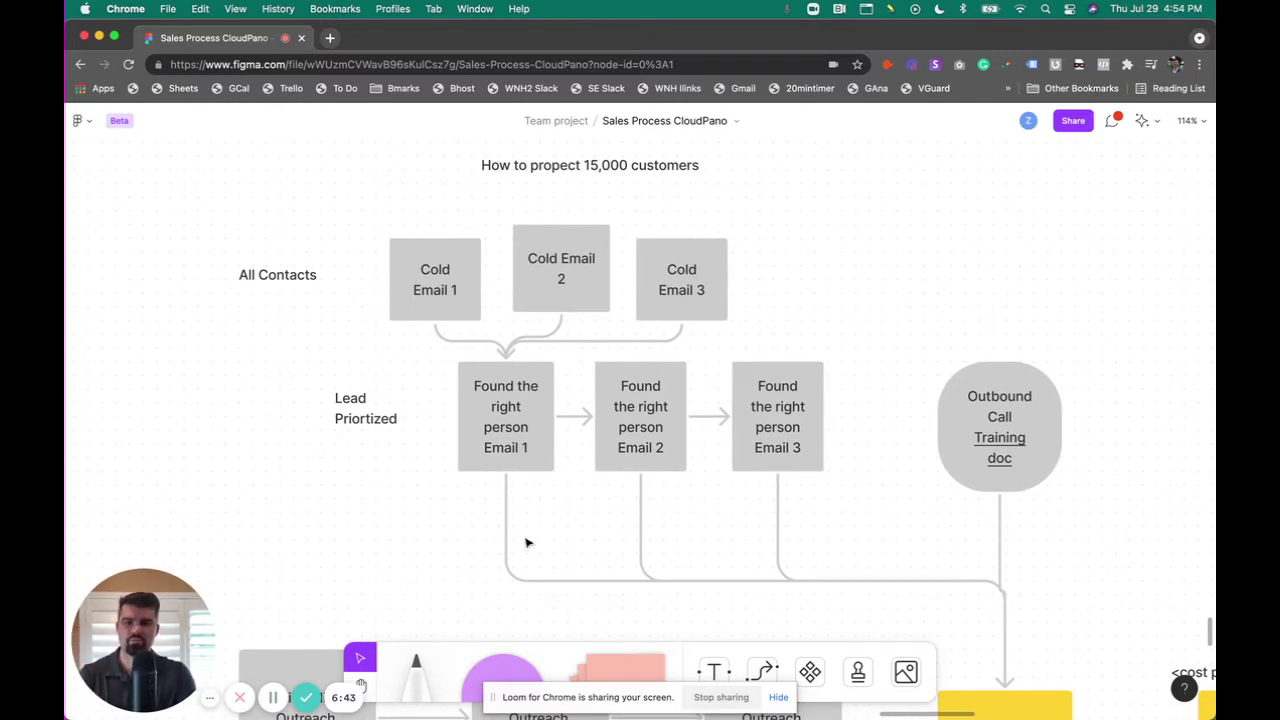
click(410, 675)
mouse_move(282, 224)
mouse_down()
mouse_move(660, 198)
mouse_move(736, 340)
mouse_move(372, 336)
mouse_move(322, 198)
mouse_up()
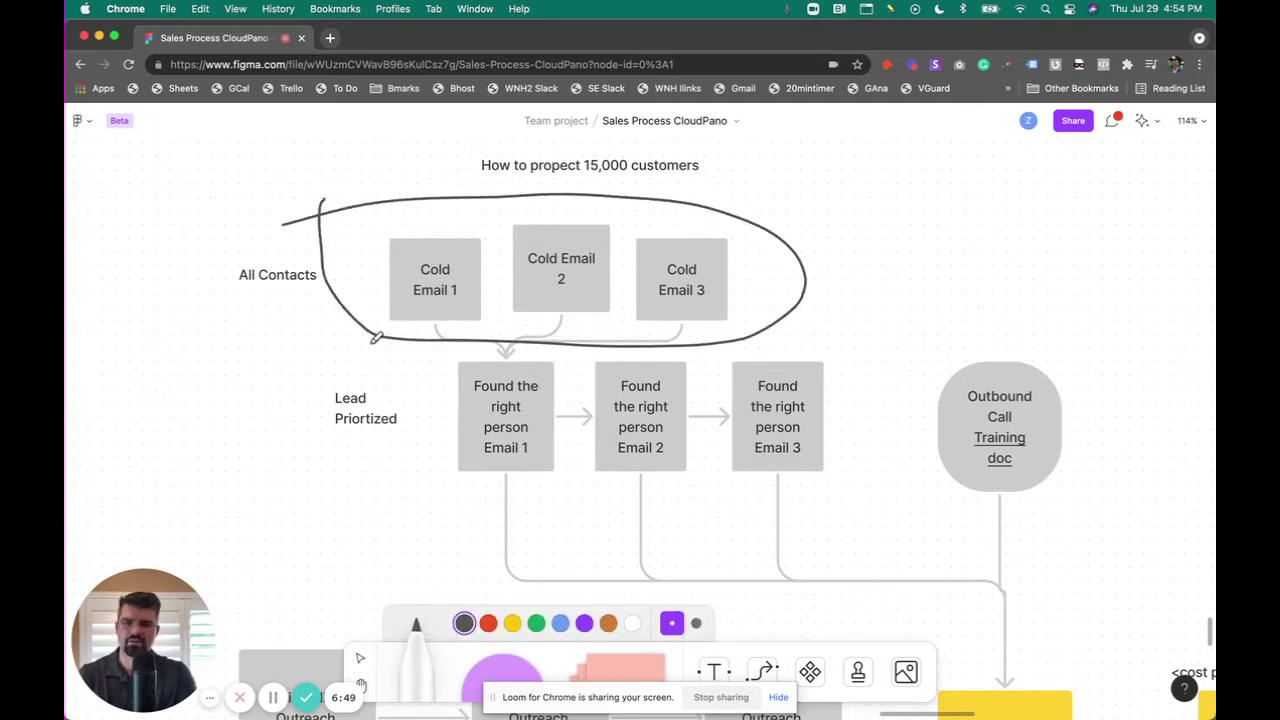
Step: Circle the Lead Priortized label in yellow marker and draw a short arrow from it toward the first "Found the right person" email
click(511, 624)
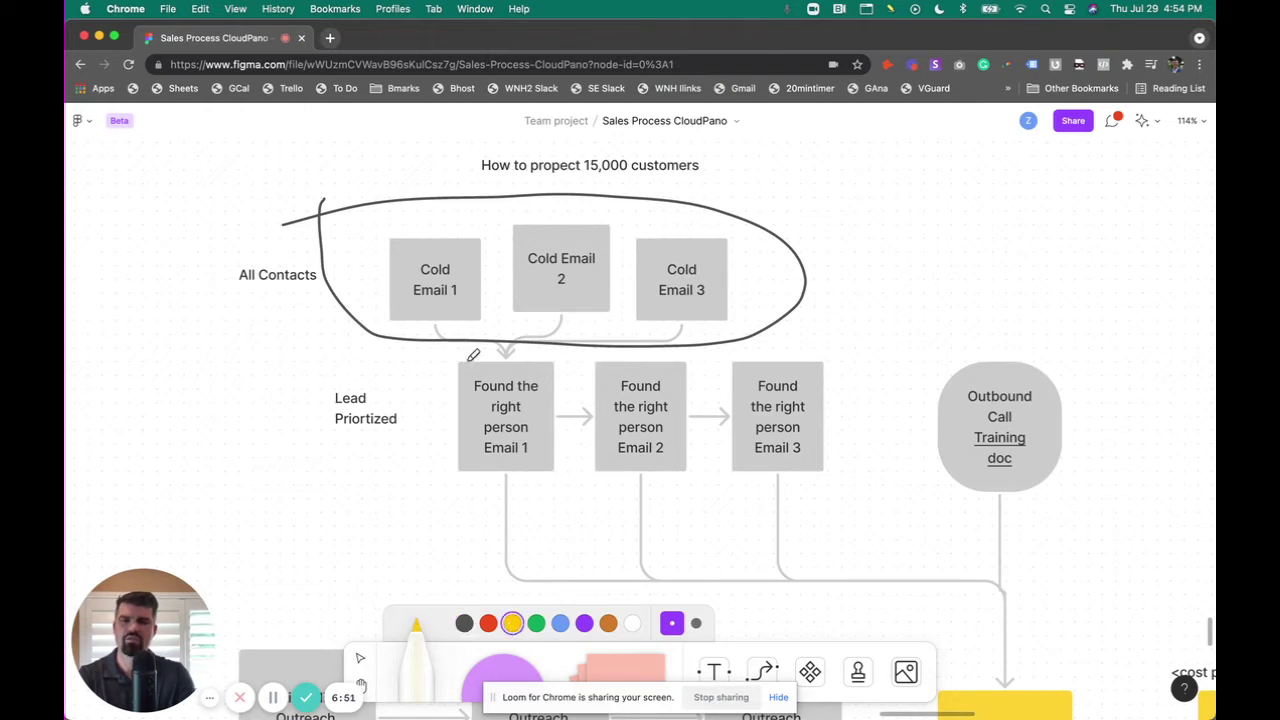
mouse_move(376, 367)
mouse_down()
mouse_move(294, 410)
mouse_move(431, 424)
mouse_move(392, 364)
mouse_up()
drag(437, 416, 450, 424)
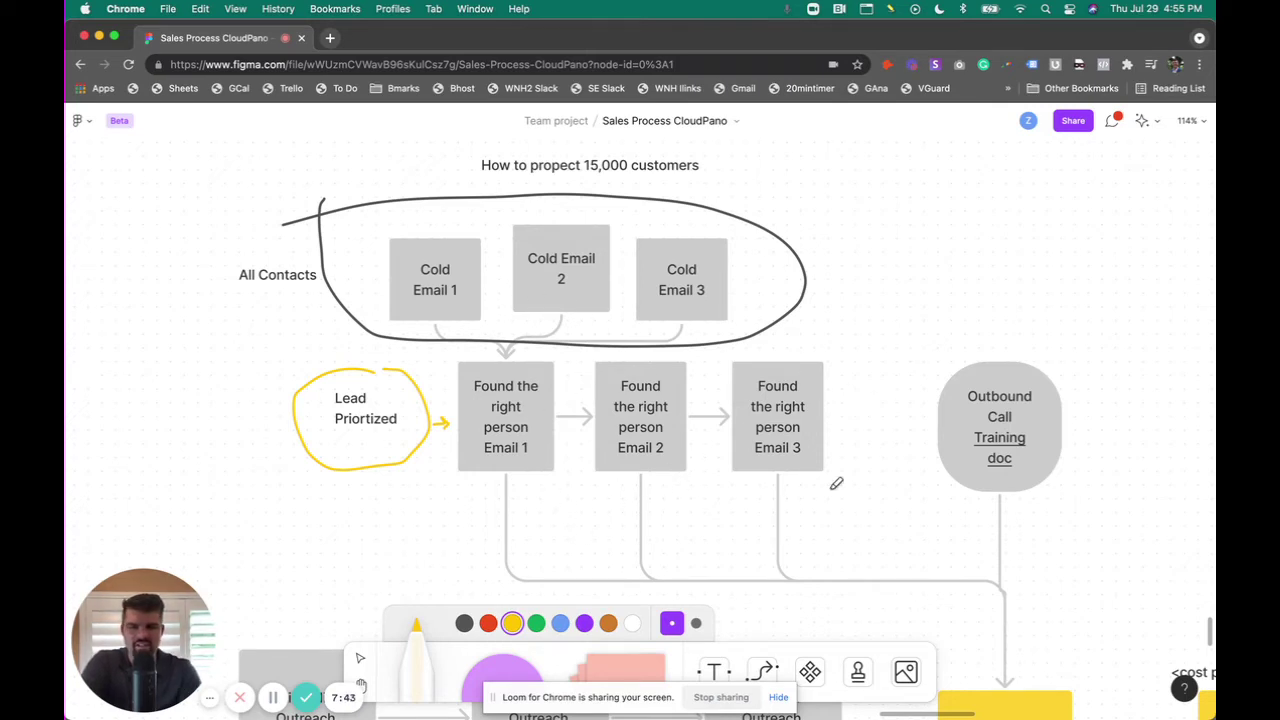
Step: Draw a yellow outline around the three "Found the right person" emails and an arrow pointing up at Email 3
mouse_move(845, 490)
mouse_down()
mouse_move(540, 478)
mouse_move(458, 384)
mouse_move(549, 344)
mouse_move(831, 339)
mouse_move(842, 488)
mouse_move(775, 523)
mouse_up()
mouse_move(783, 479)
mouse_down()
mouse_move(754, 507)
mouse_move(800, 488)
mouse_up()
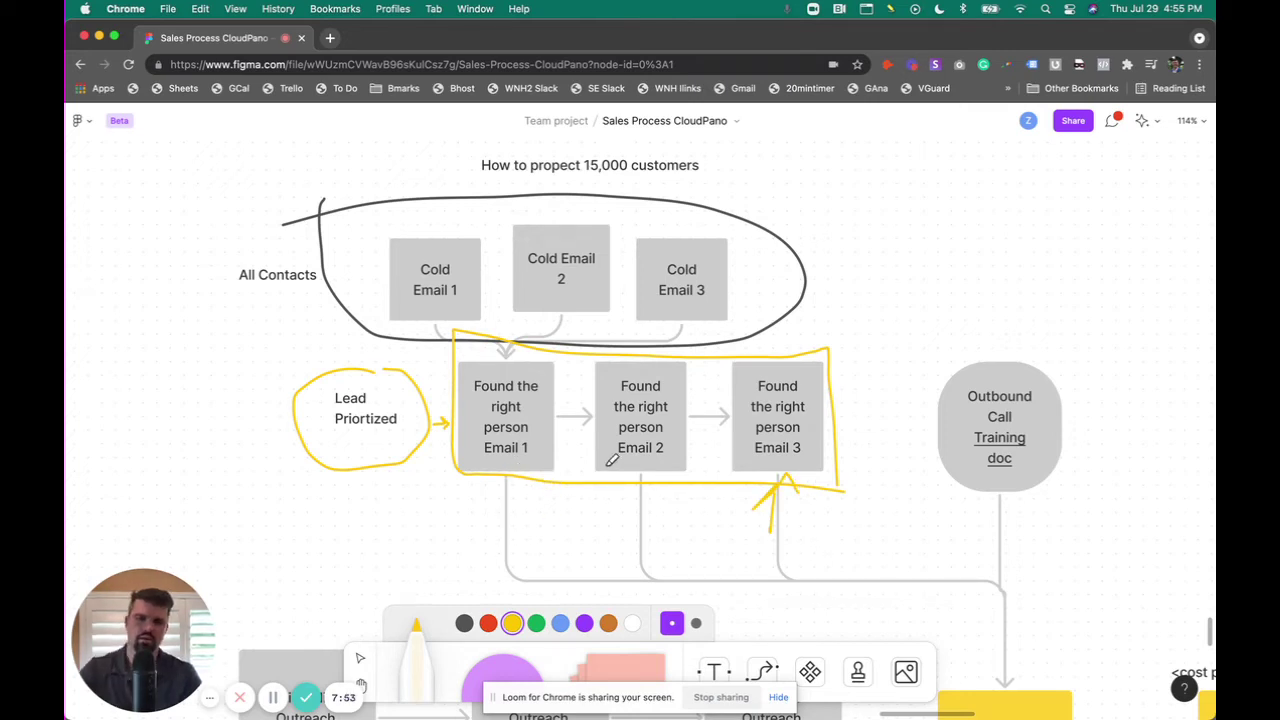
Step: Examine how the "Found the right person" emails and the LinkedIn outreach messages lead to the demo booking page
scroll(596, 459, down, 2)
scroll(596, 459, right, 4)
scroll(598, 461, down, 1)
scroll(598, 461, right, 1)
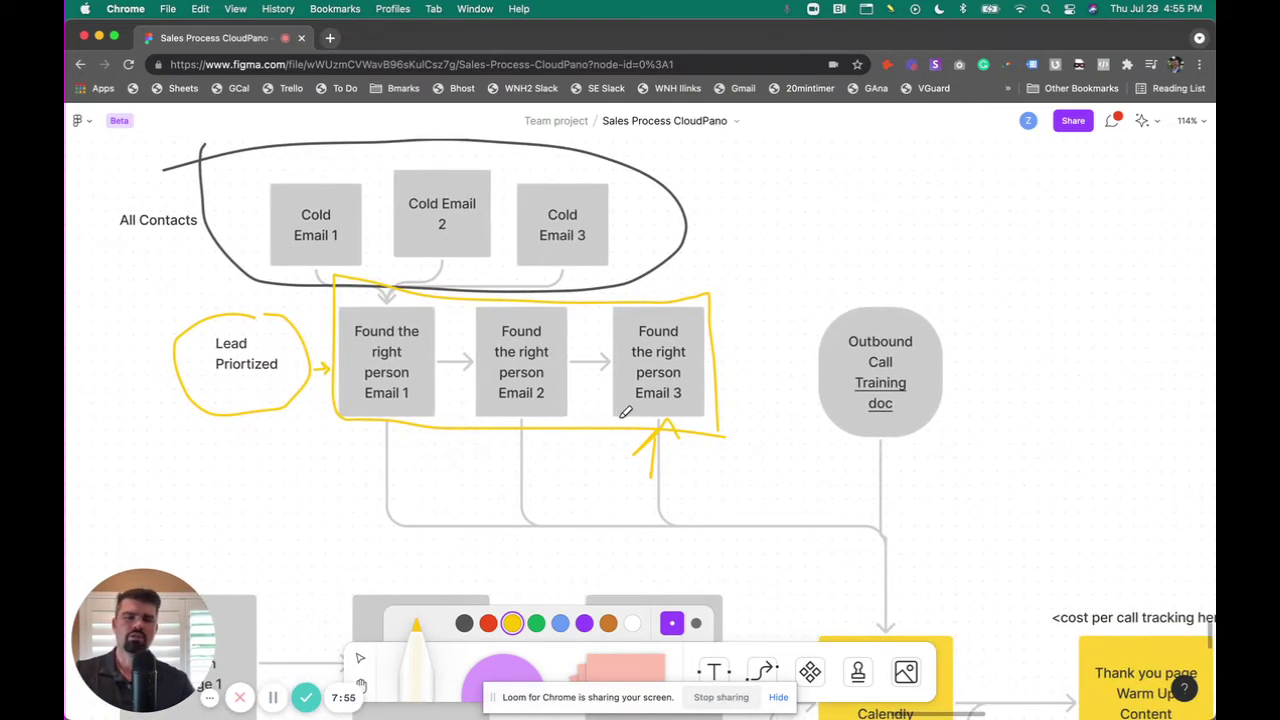
scroll(622, 408, down, 2)
scroll(622, 408, right, 1)
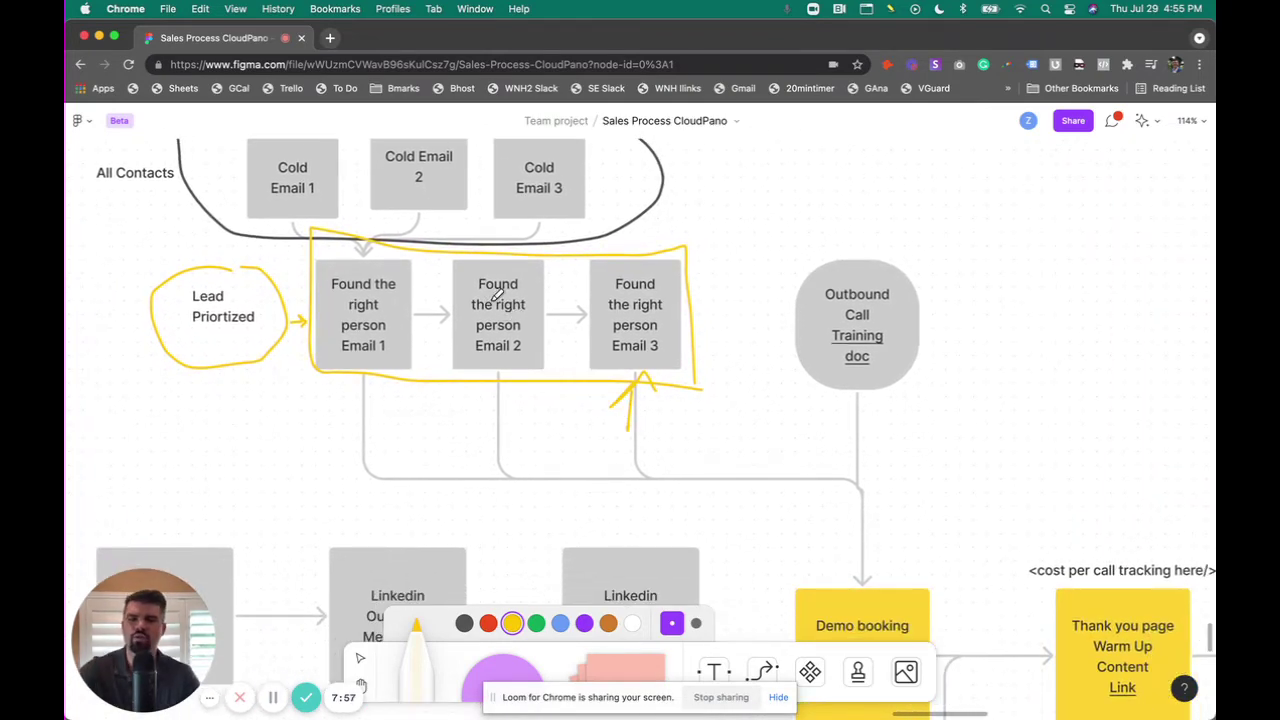
scroll(569, 363, down, 4)
scroll(569, 363, right, 4)
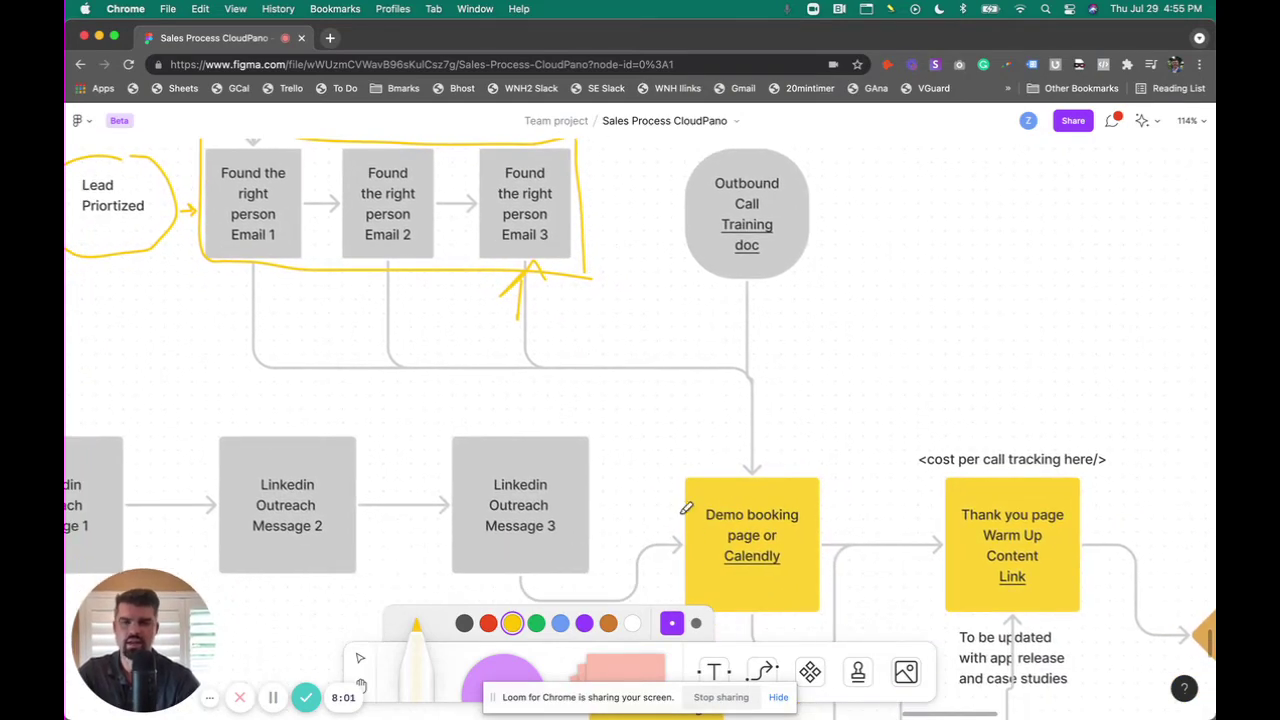
scroll(651, 445, left, 2)
scroll(651, 445, up, 1)
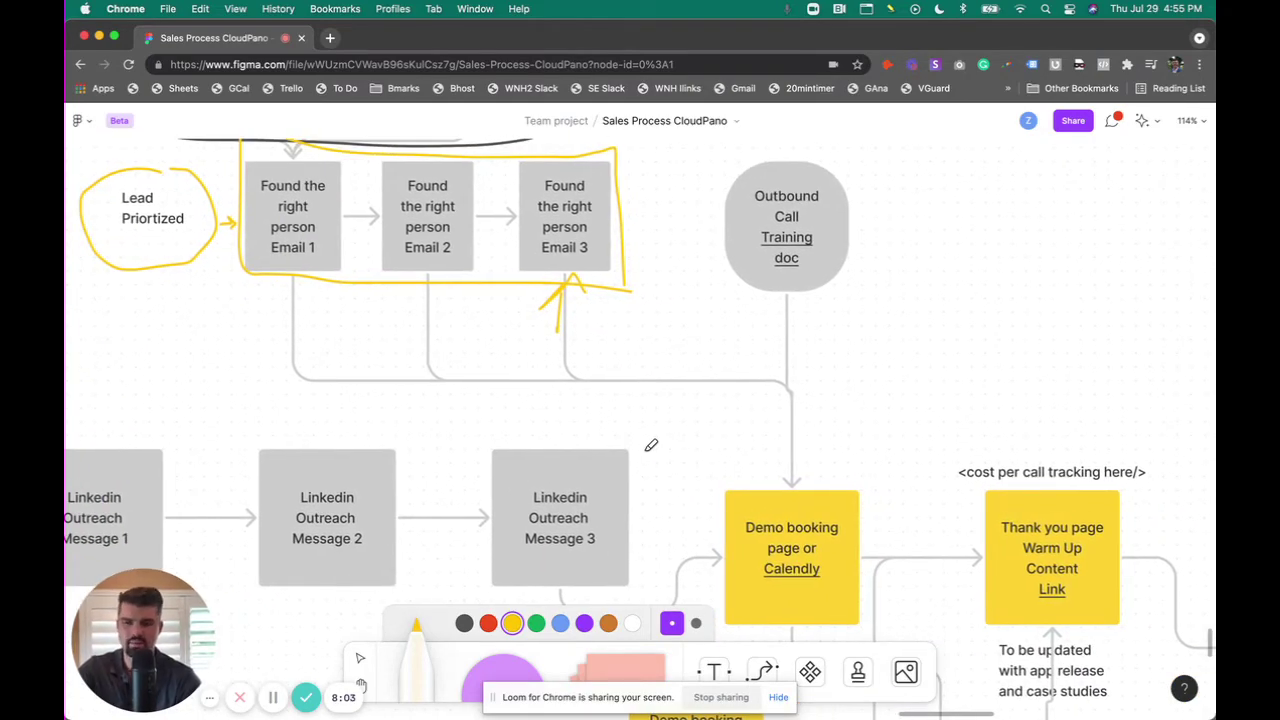
scroll(651, 445, up, 3)
scroll(651, 445, left, 3)
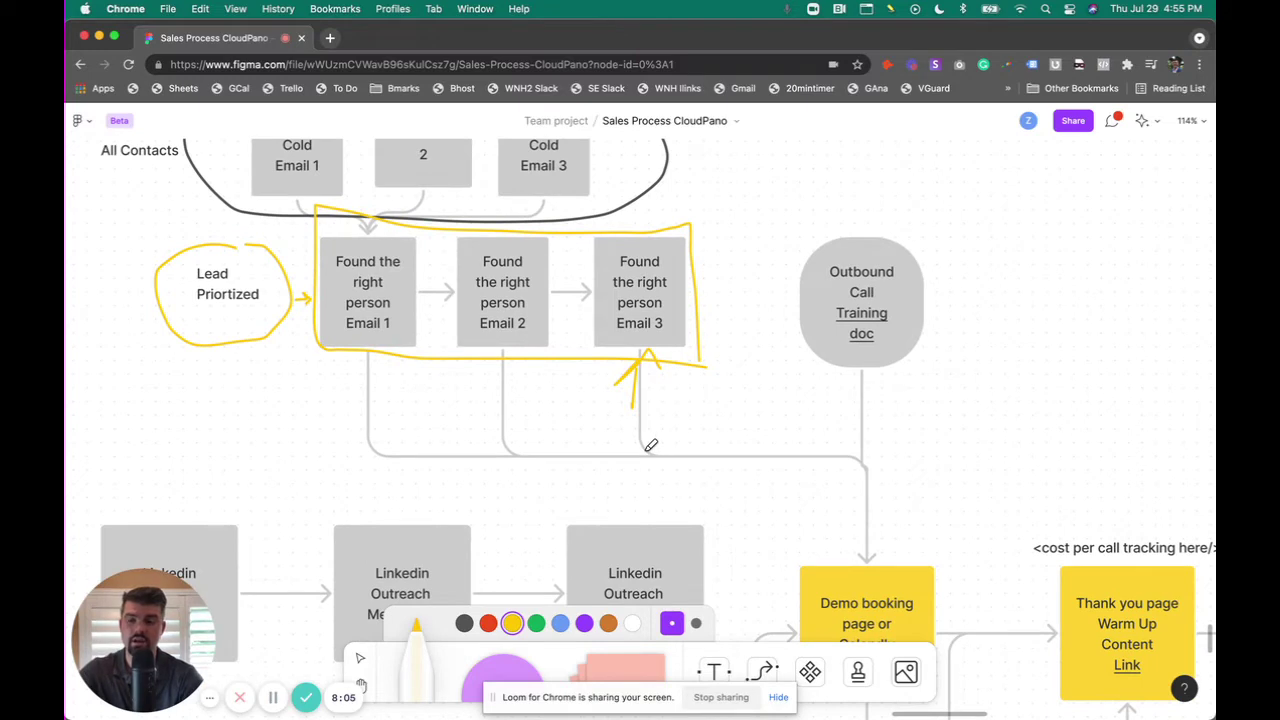
scroll(651, 445, left, 2)
scroll(651, 445, up, 1)
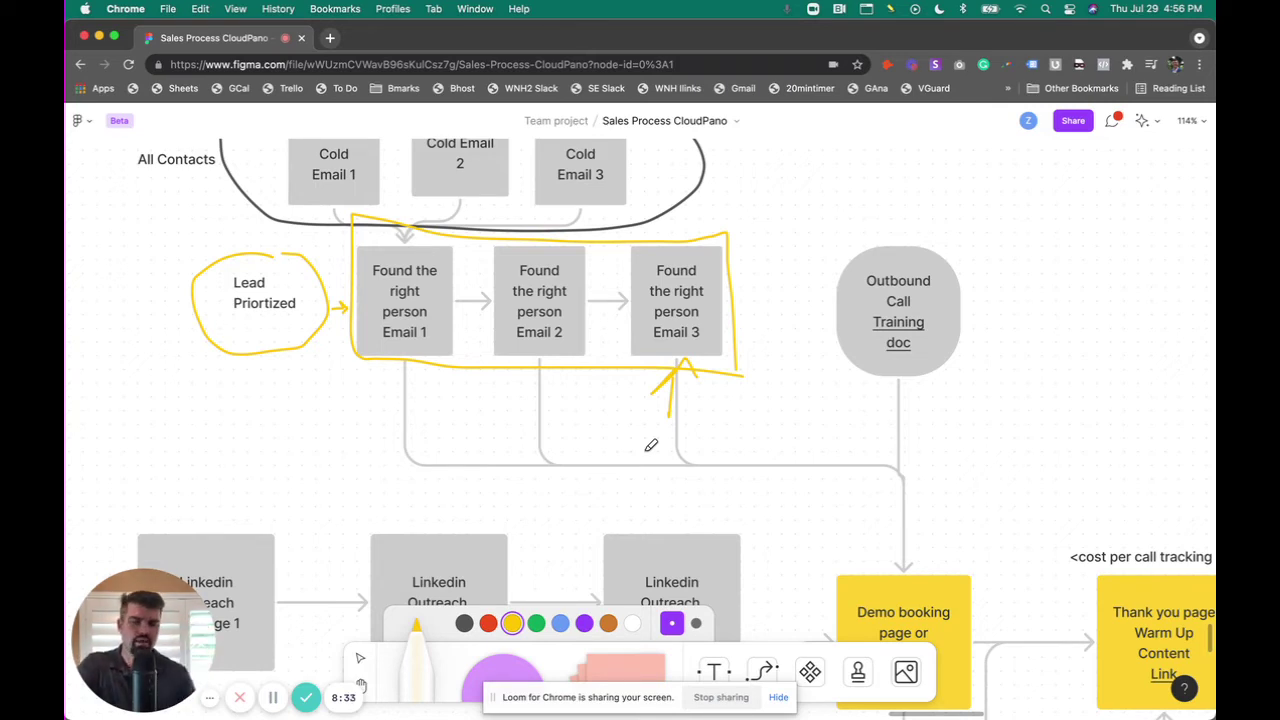
Step: Circle the Outbound Call Training doc node in yellow marker, and switch the marker colour to green
scroll(722, 410, right, 5)
scroll(722, 410, up, 2)
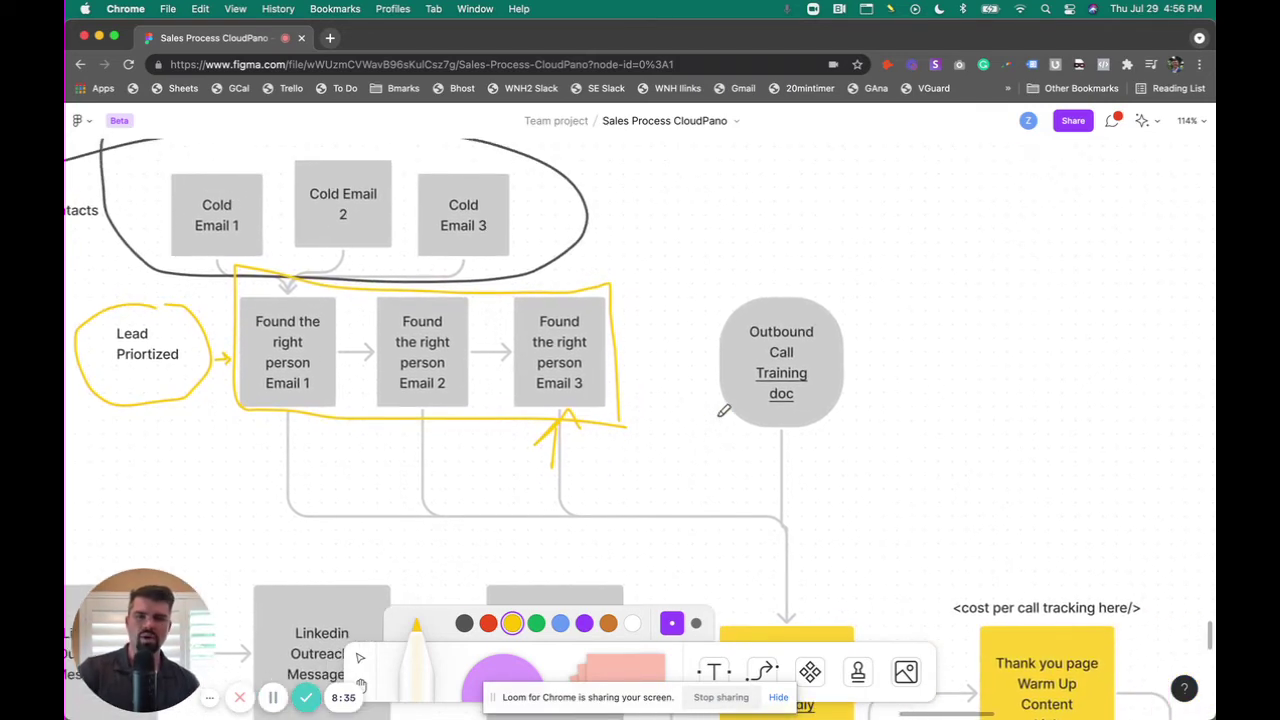
mouse_move(818, 282)
mouse_down()
mouse_move(764, 284)
mouse_move(702, 338)
mouse_move(714, 442)
mouse_move(826, 442)
mouse_move(860, 335)
mouse_move(828, 278)
mouse_up()
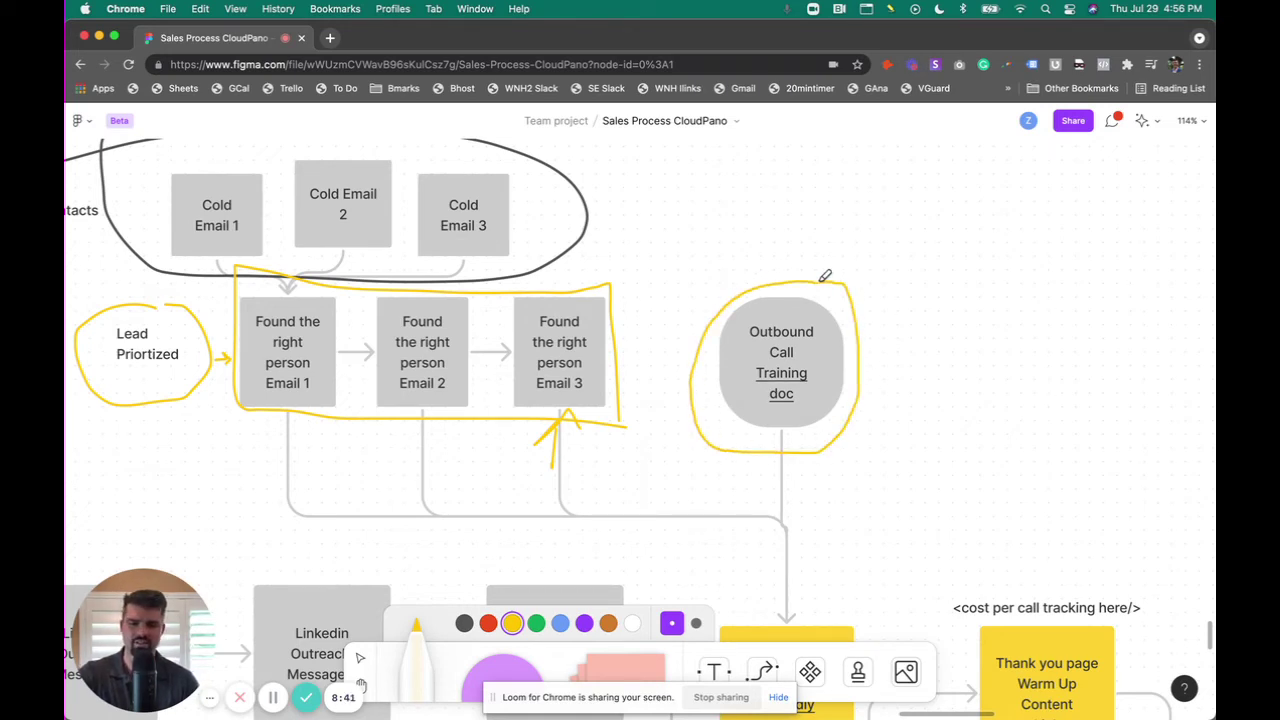
click(537, 623)
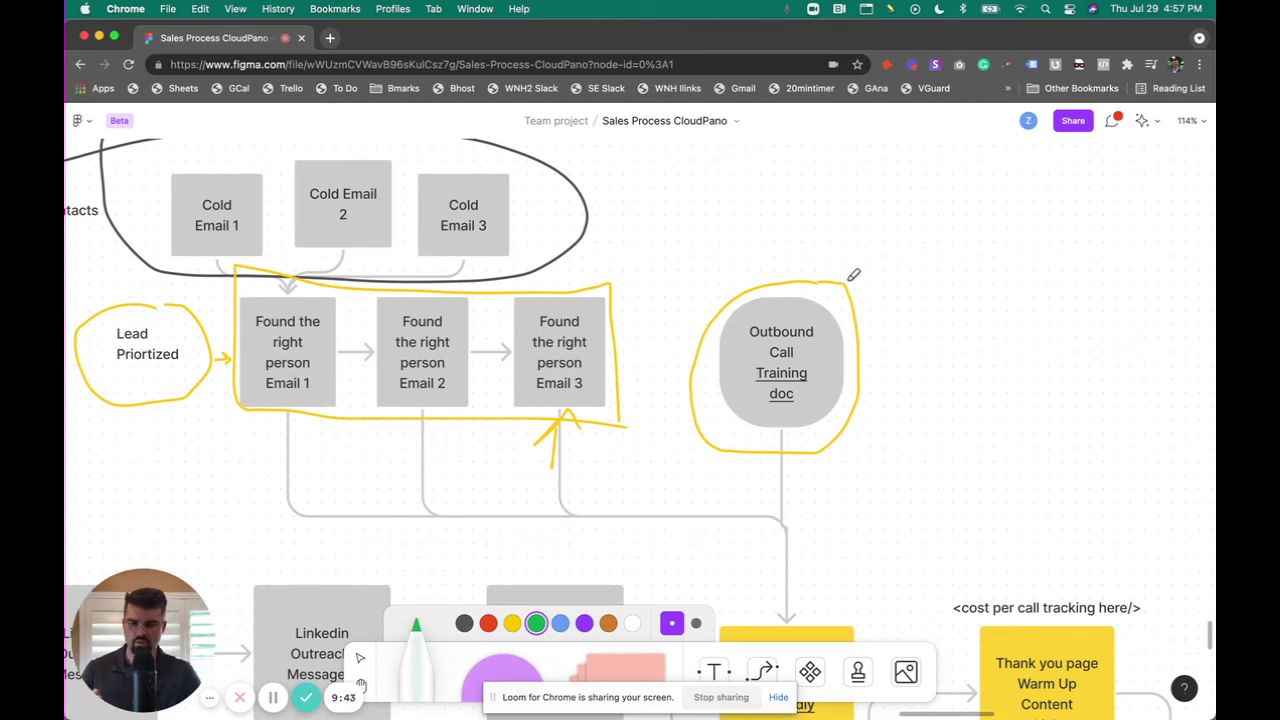
Step: Examine the LinkedIn outreach sequence and the Facebook ad and retargeting branches that feed the demo booking pages
scroll(853, 274, down, 2)
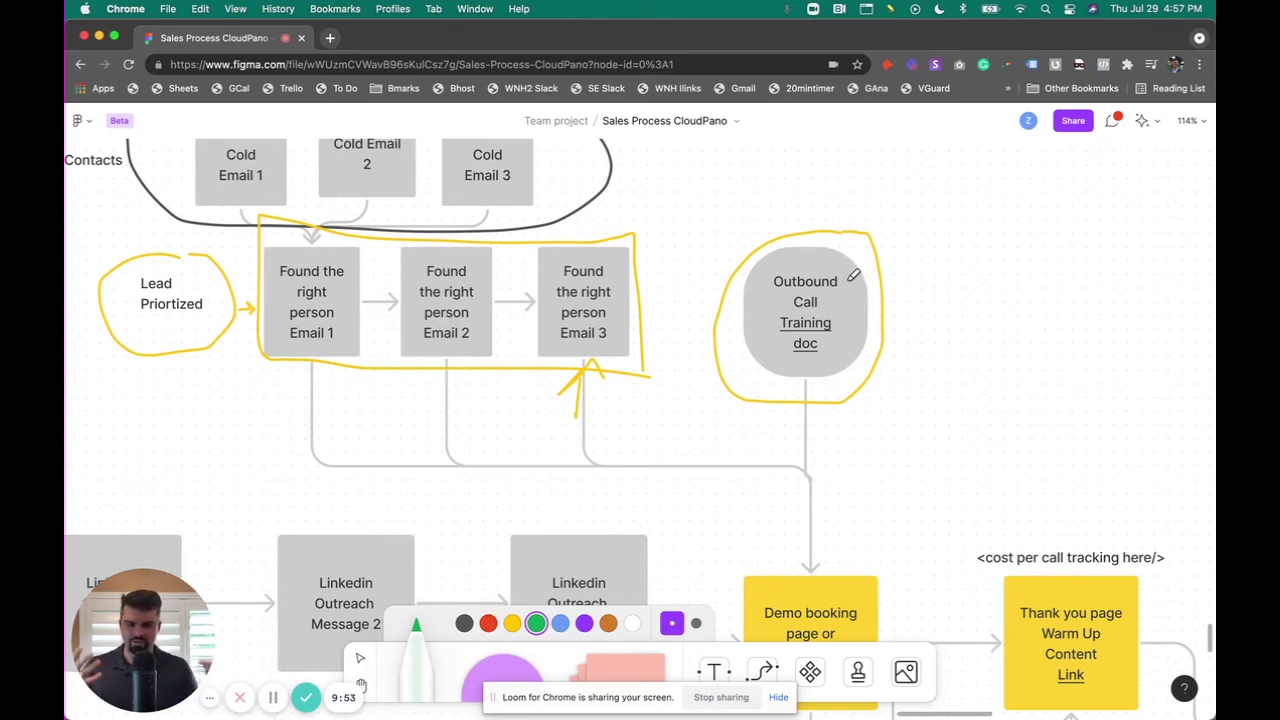
scroll(853, 274, down, 3)
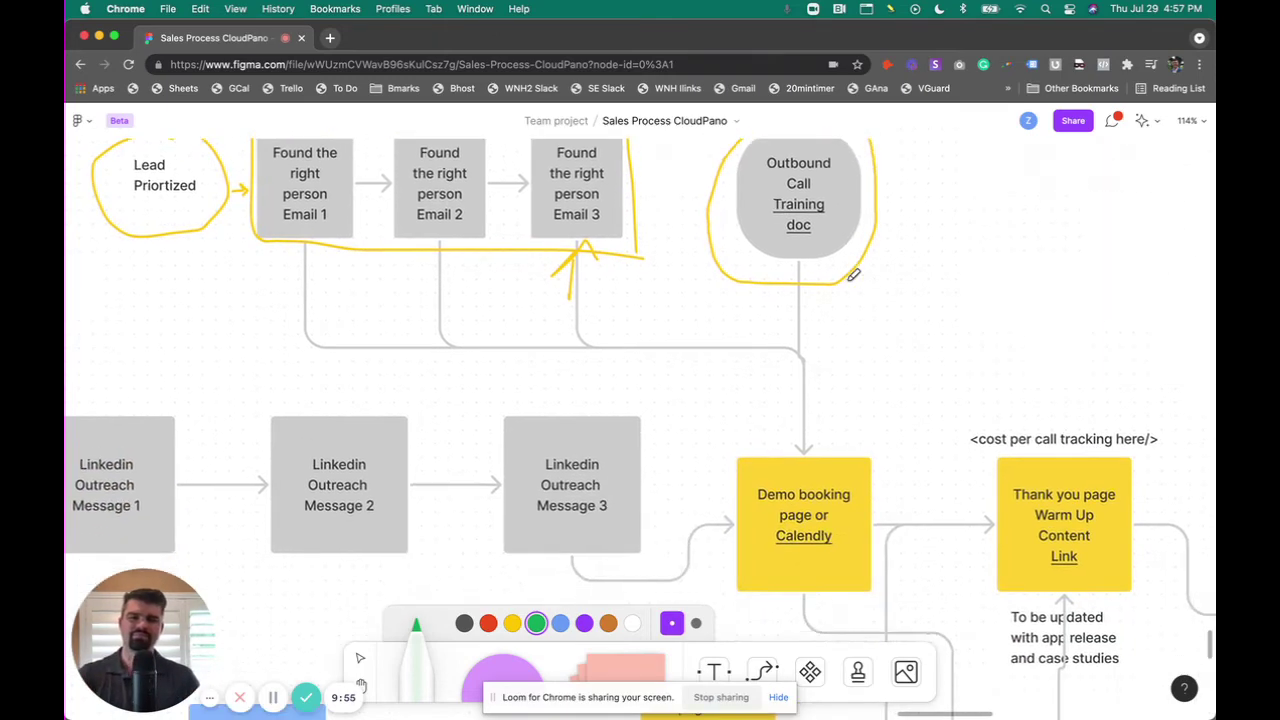
scroll(853, 274, left, 2)
scroll(853, 274, up, 3)
scroll(853, 274, up, 3)
scroll(853, 274, left, 1)
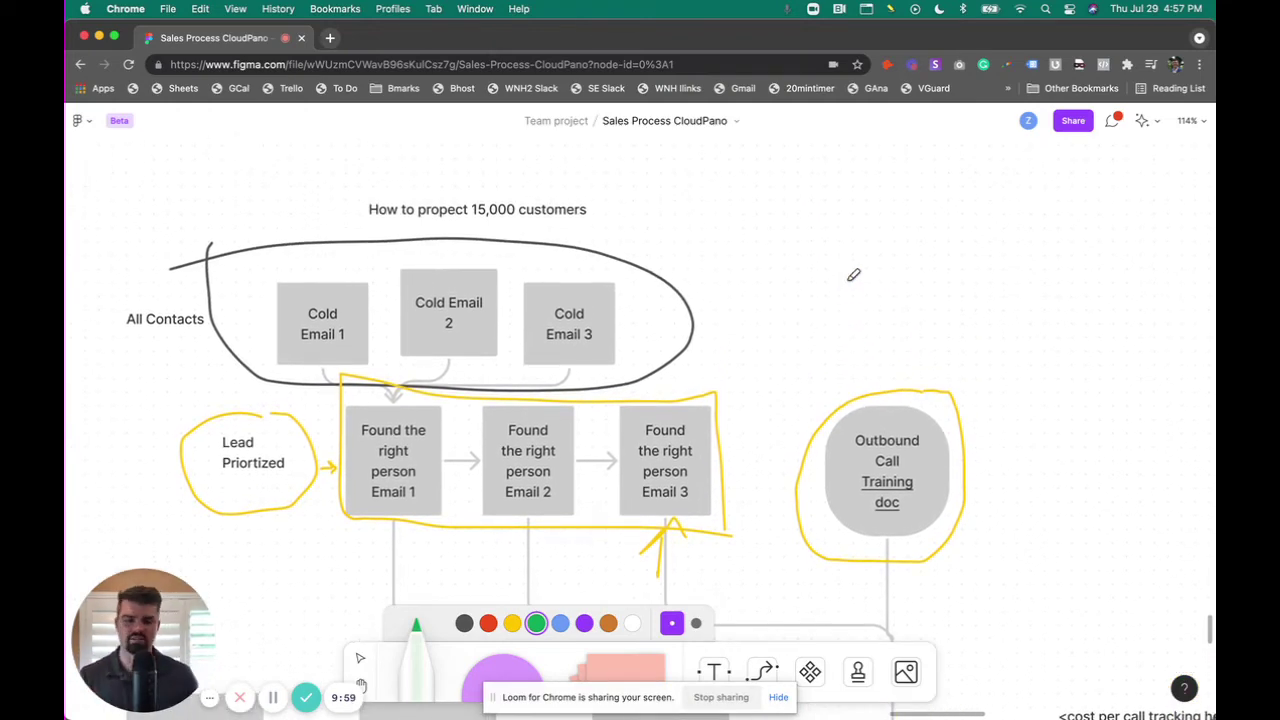
scroll(853, 275, down, 3)
scroll(853, 275, down, 2)
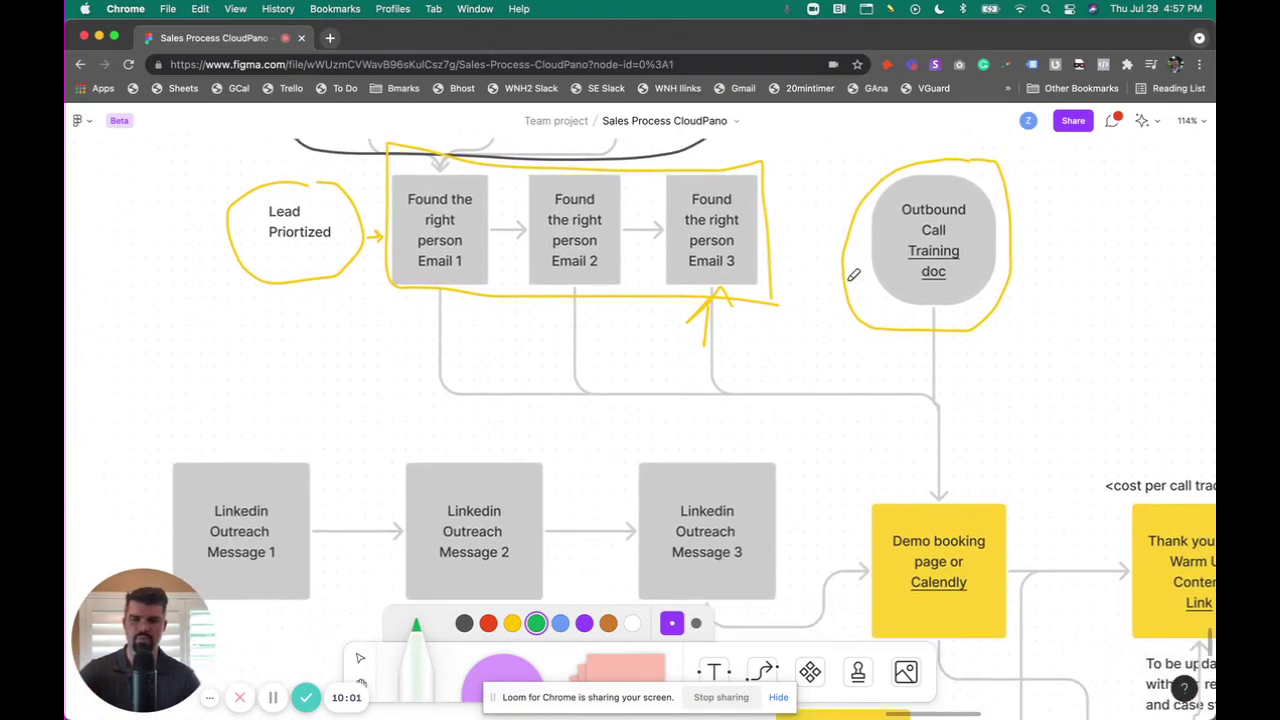
scroll(853, 275, down, 3)
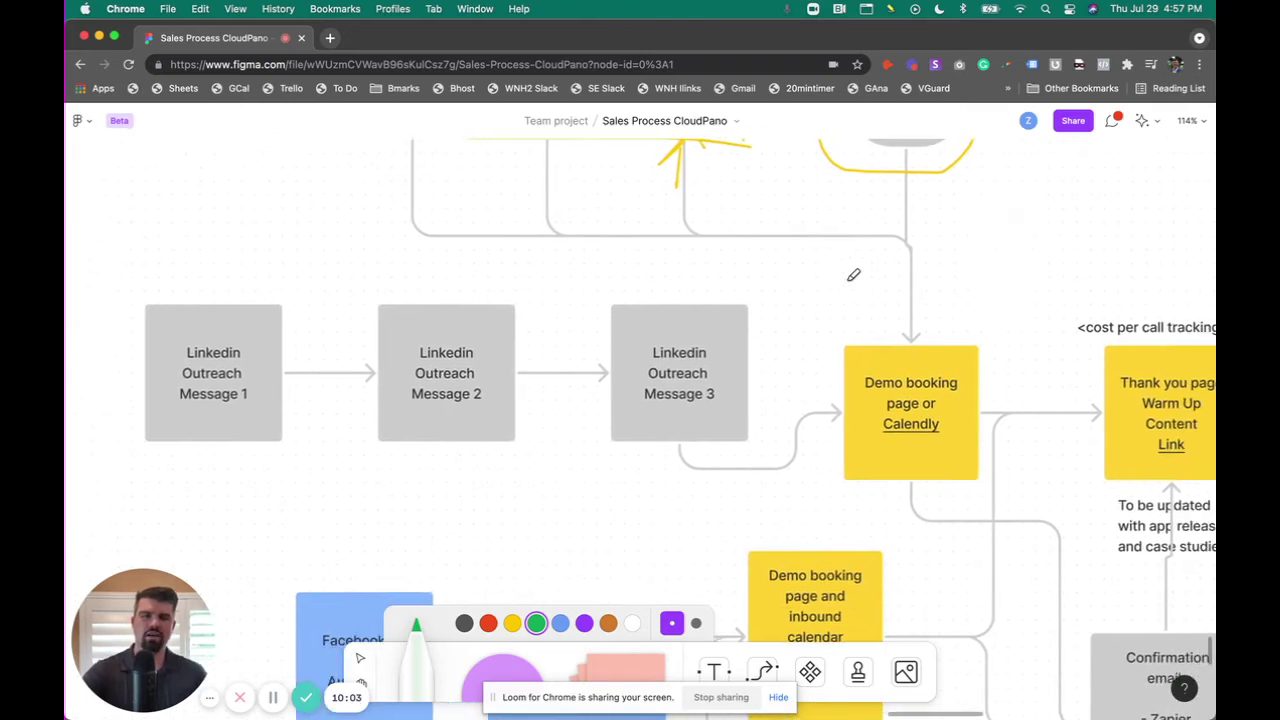
scroll(853, 275, right, 1)
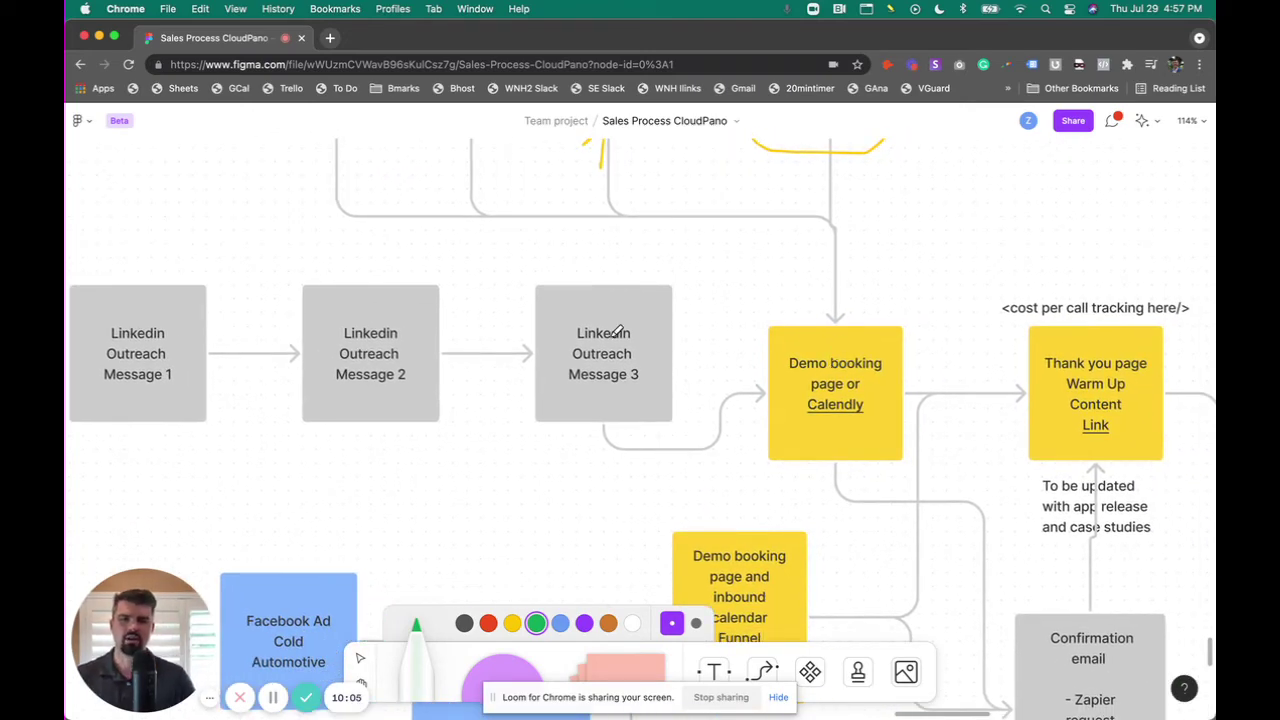
scroll(610, 334, left, 1)
scroll(610, 334, down, 1)
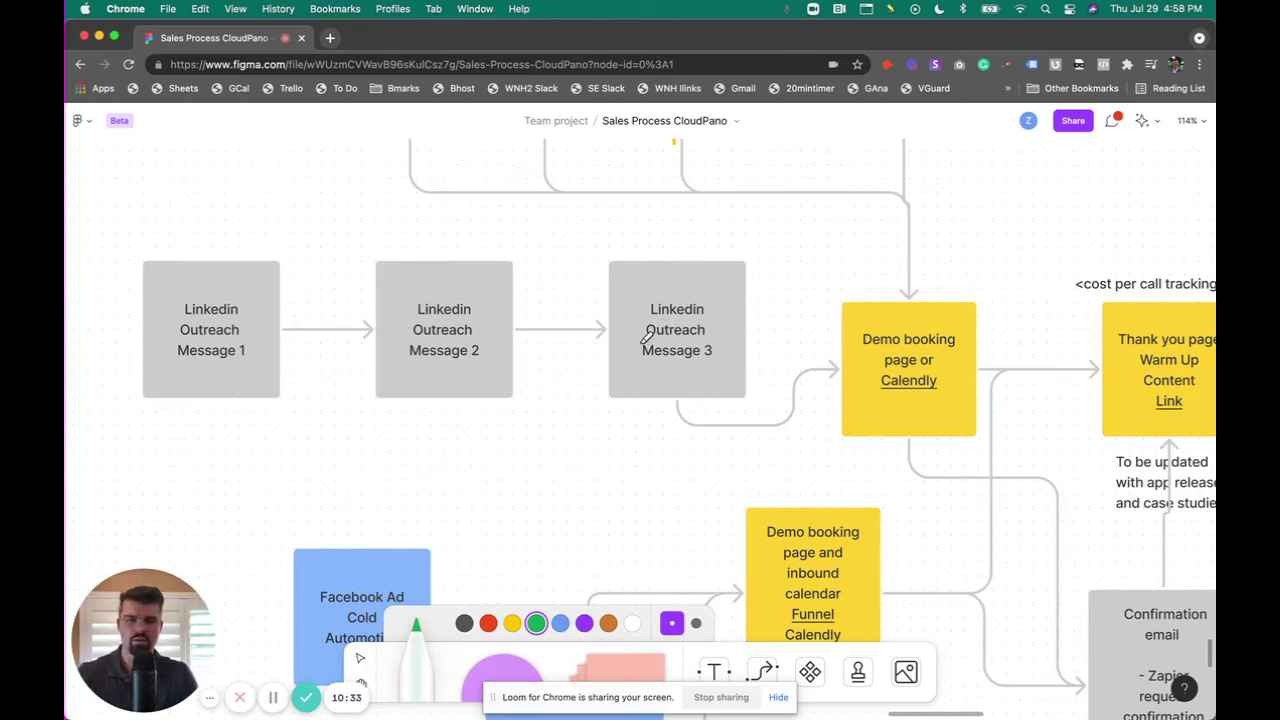
scroll(645, 339, right, 5)
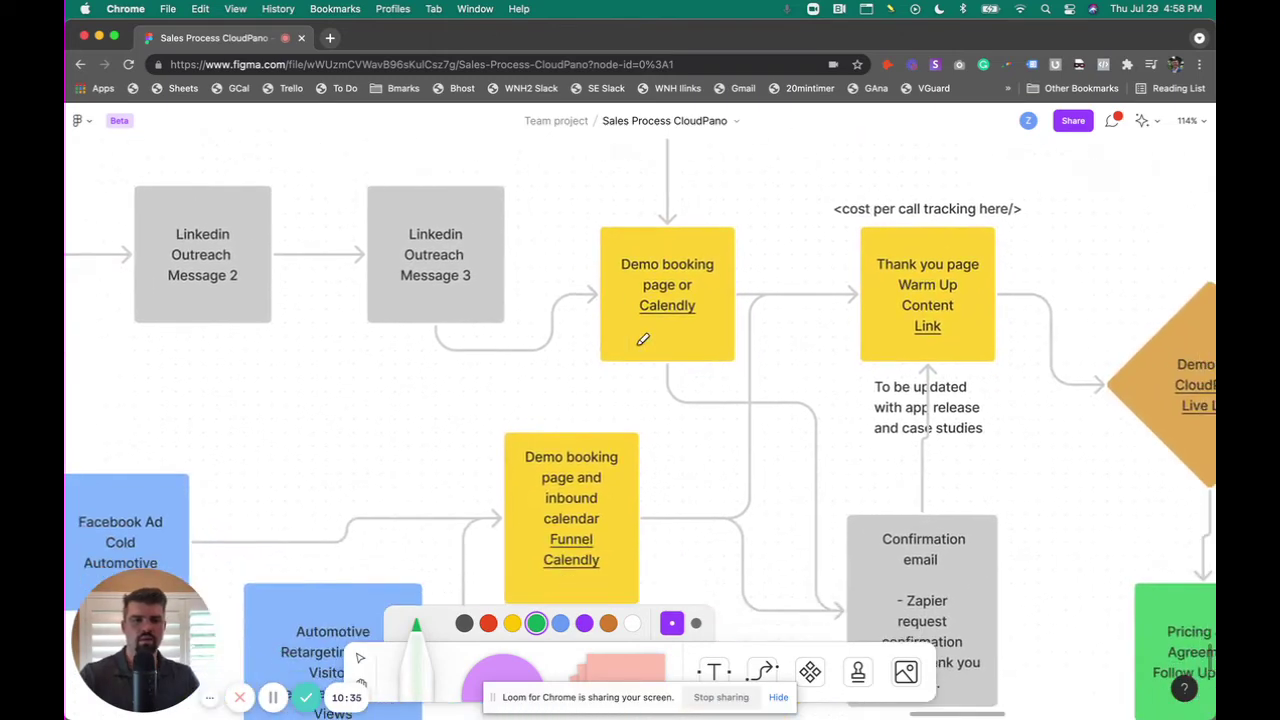
scroll(643, 339, down, 5)
scroll(643, 339, left, 3)
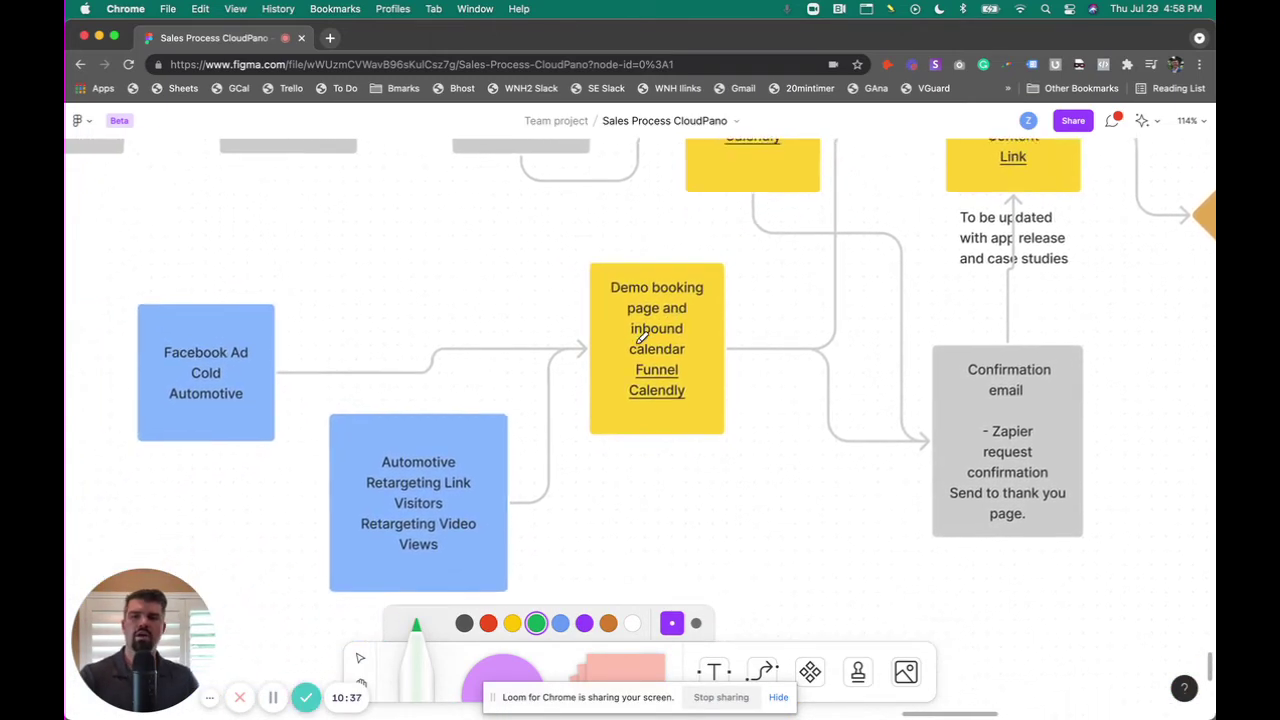
scroll(640, 338, down, 1)
scroll(640, 338, left, 1)
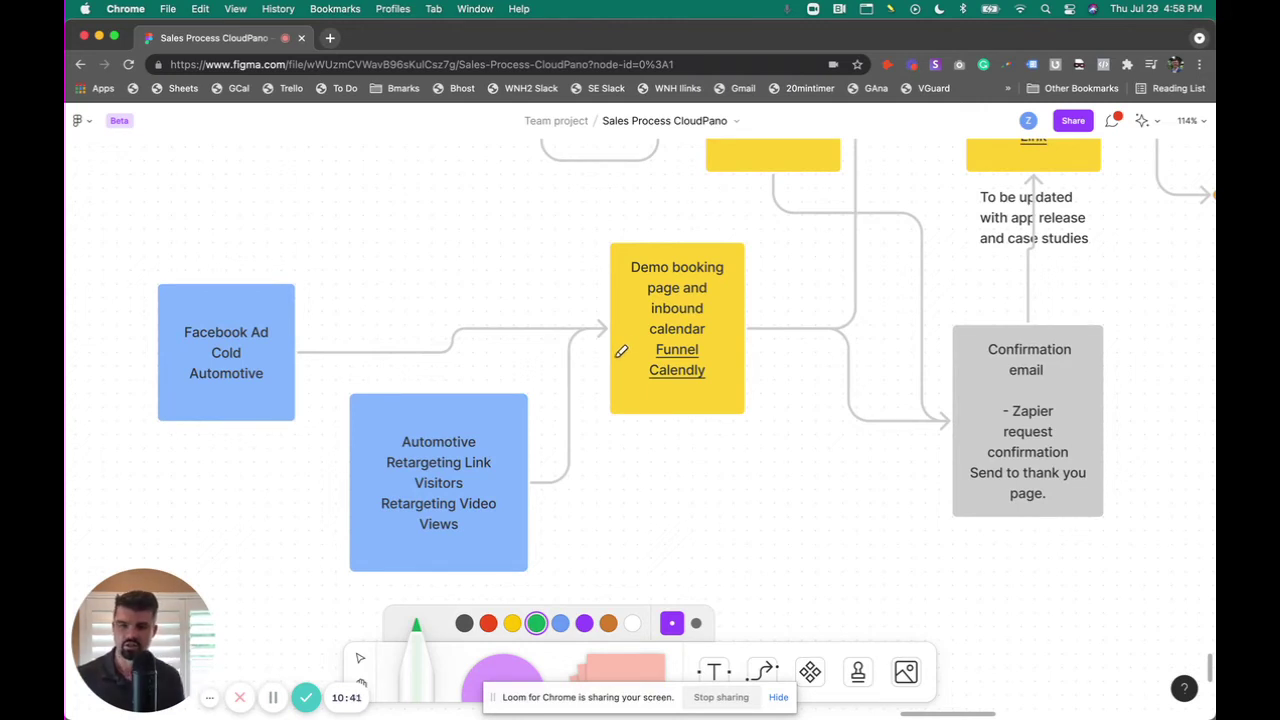
Step: Circle the "cost per call tracking here" note above the Thank you page node in green marker
scroll(621, 351, up, 6)
scroll(621, 351, left, 1)
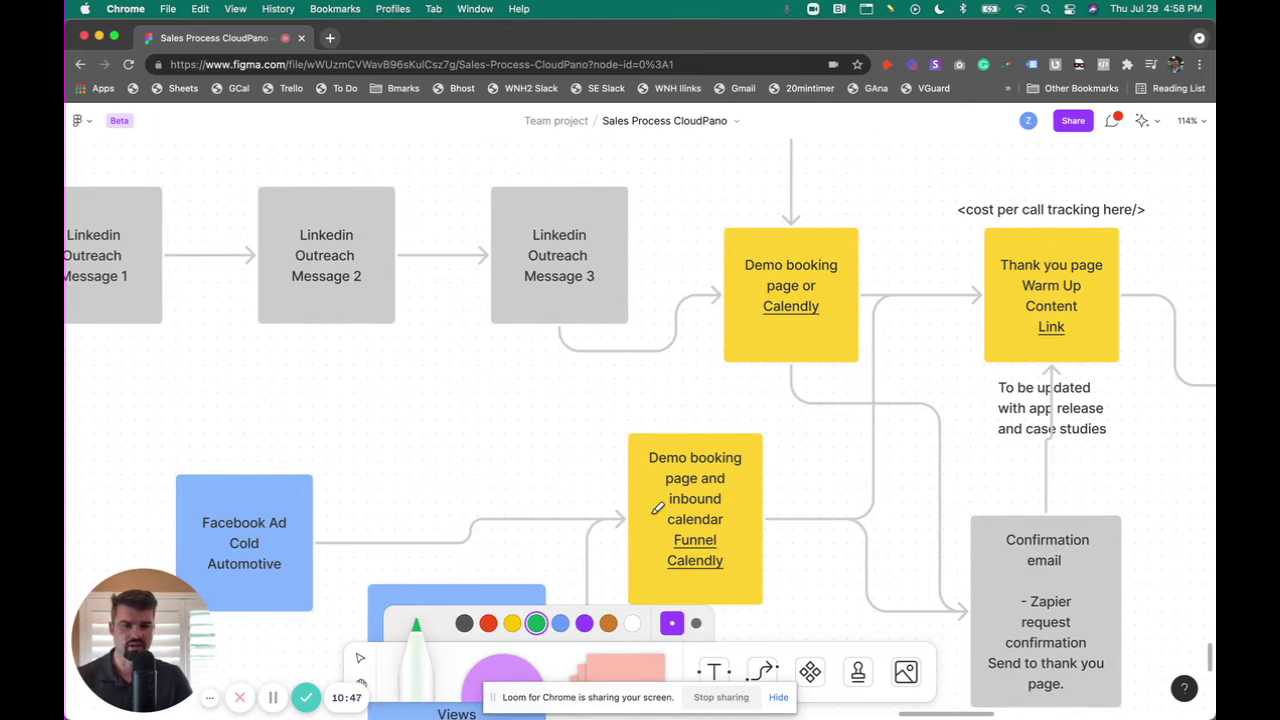
scroll(600, 505, right, 4)
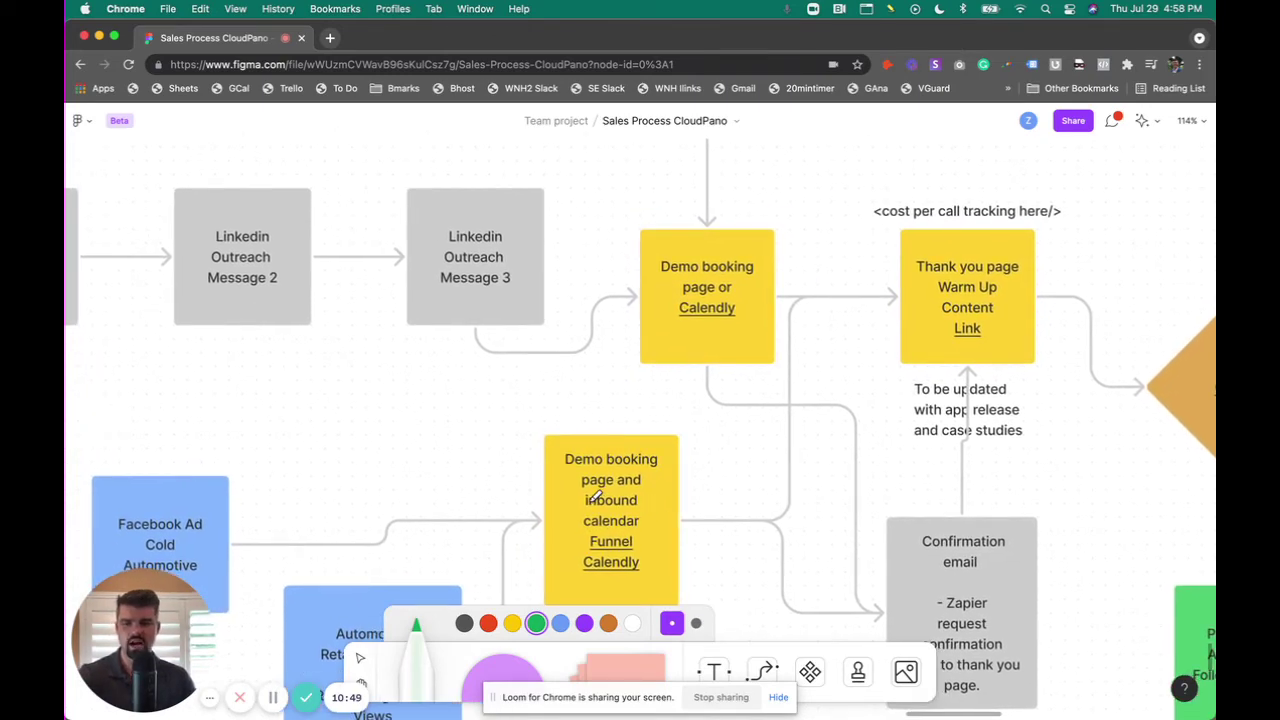
scroll(595, 495, up, 2)
scroll(595, 495, right, 10)
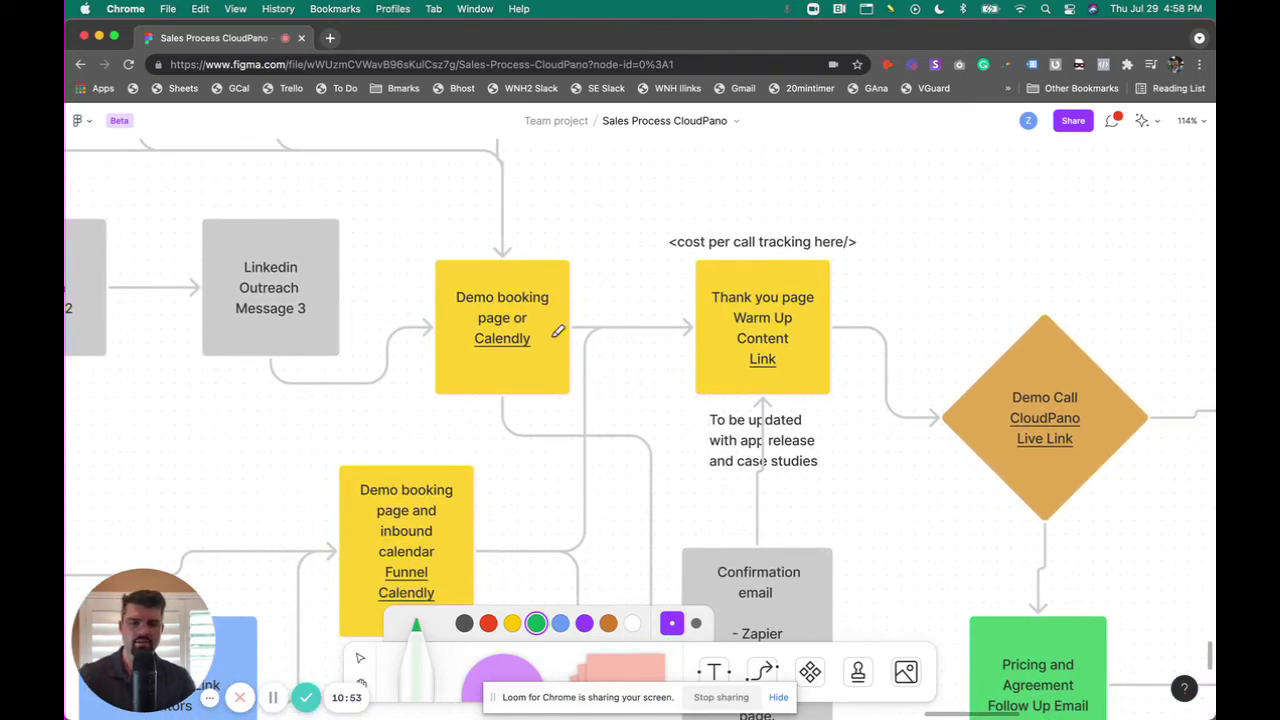
scroll(557, 331, right, 10)
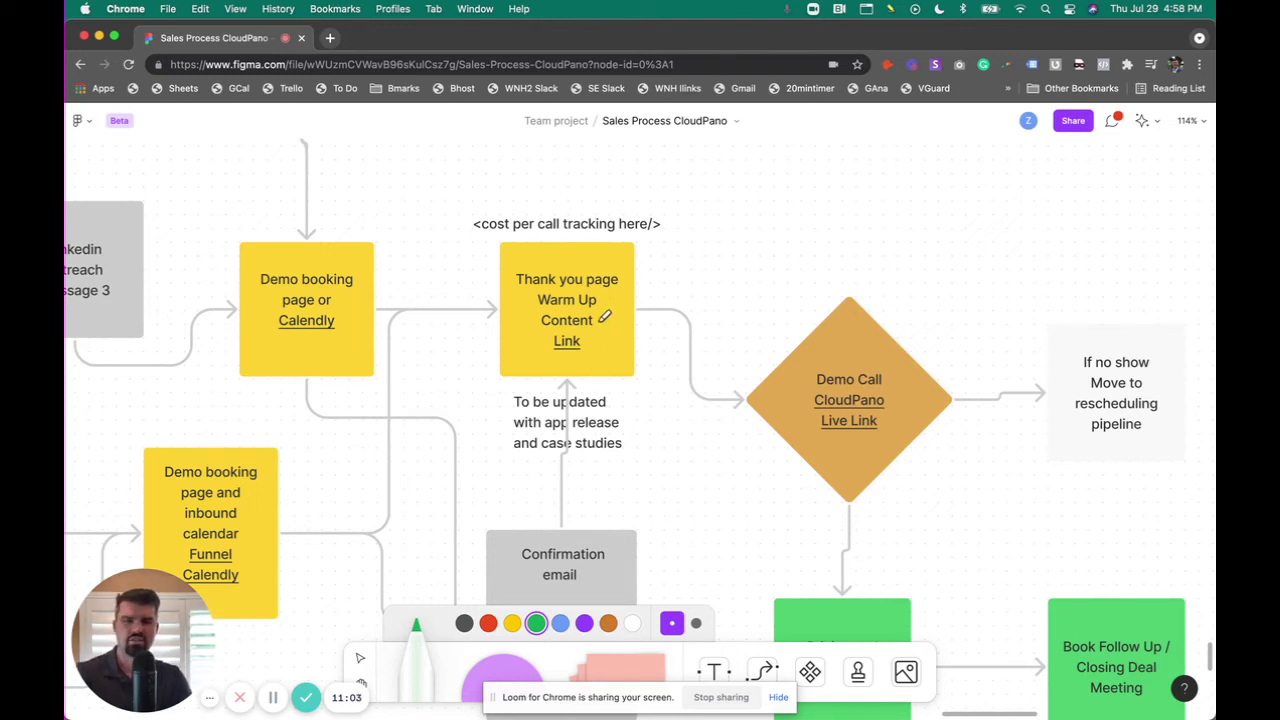
scroll(581, 274, up, 1)
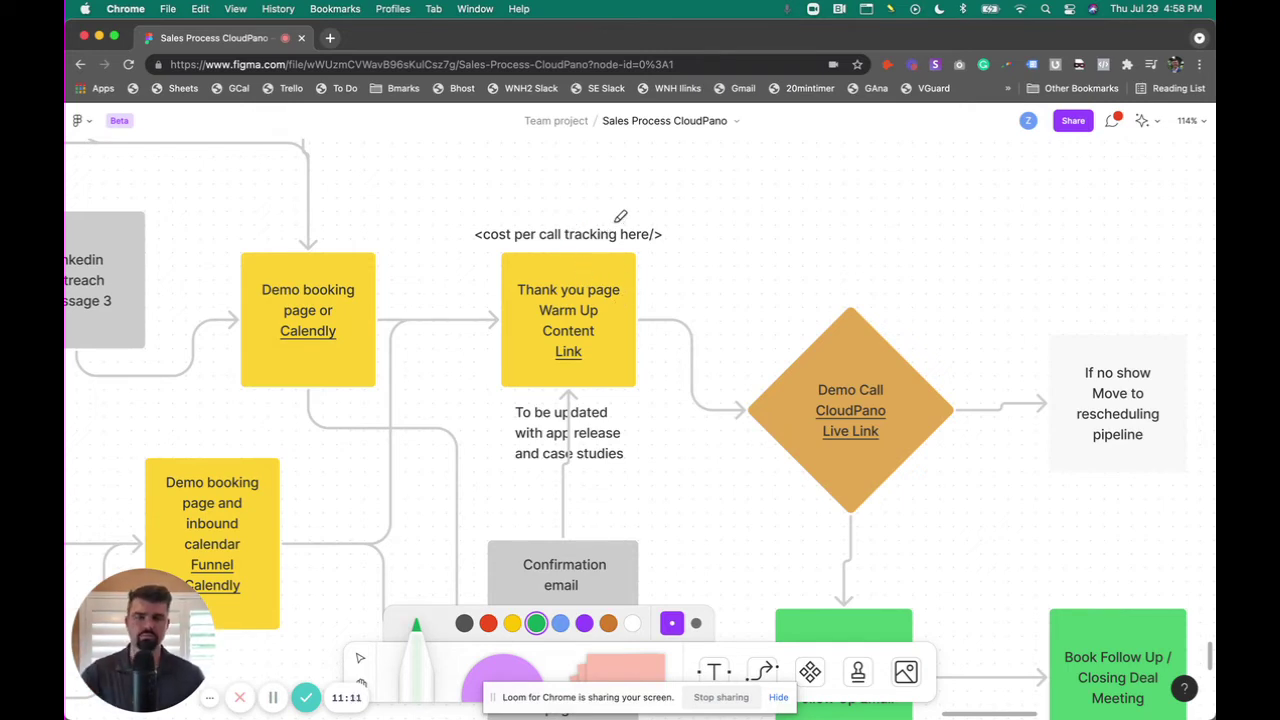
mouse_move(614, 213)
mouse_down()
mouse_move(512, 204)
mouse_move(565, 247)
mouse_move(680, 232)
mouse_move(618, 209)
mouse_up()
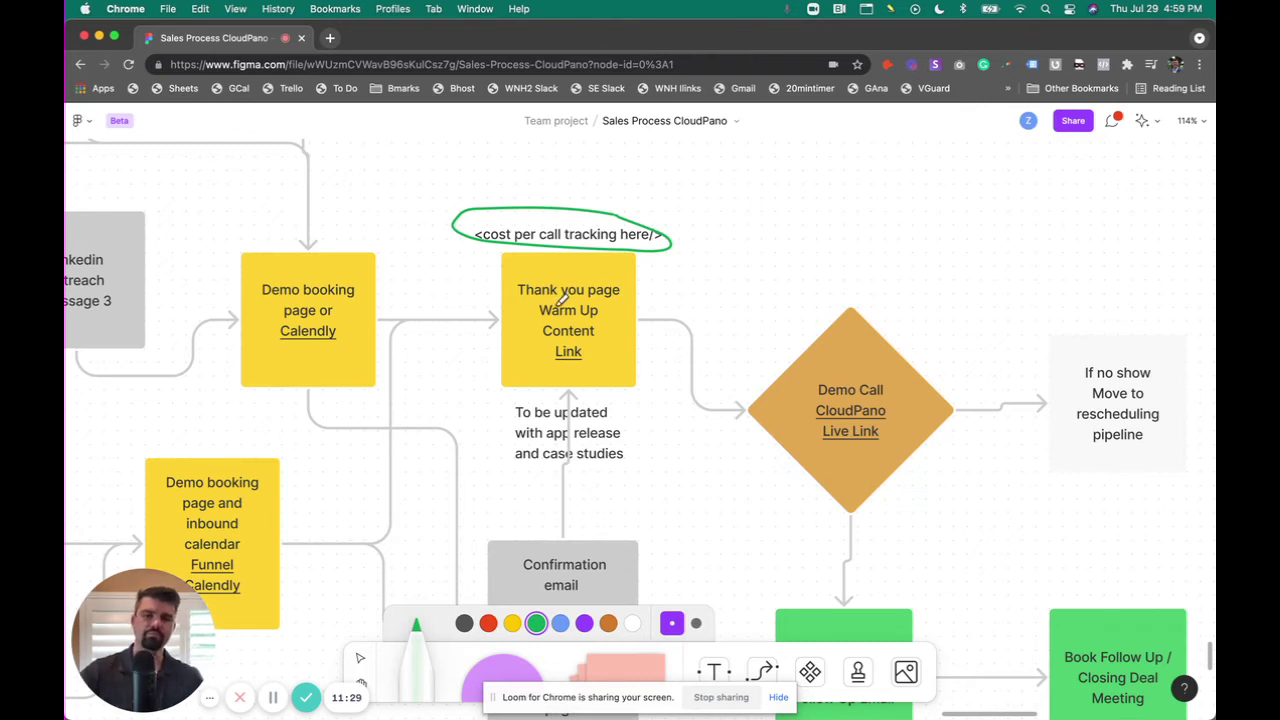
Step: Examine how the Confirmation email node feeds the Thank you page and how that page leads to the Demo Call
scroll(560, 300, down, 3)
scroll(560, 297, down, 5)
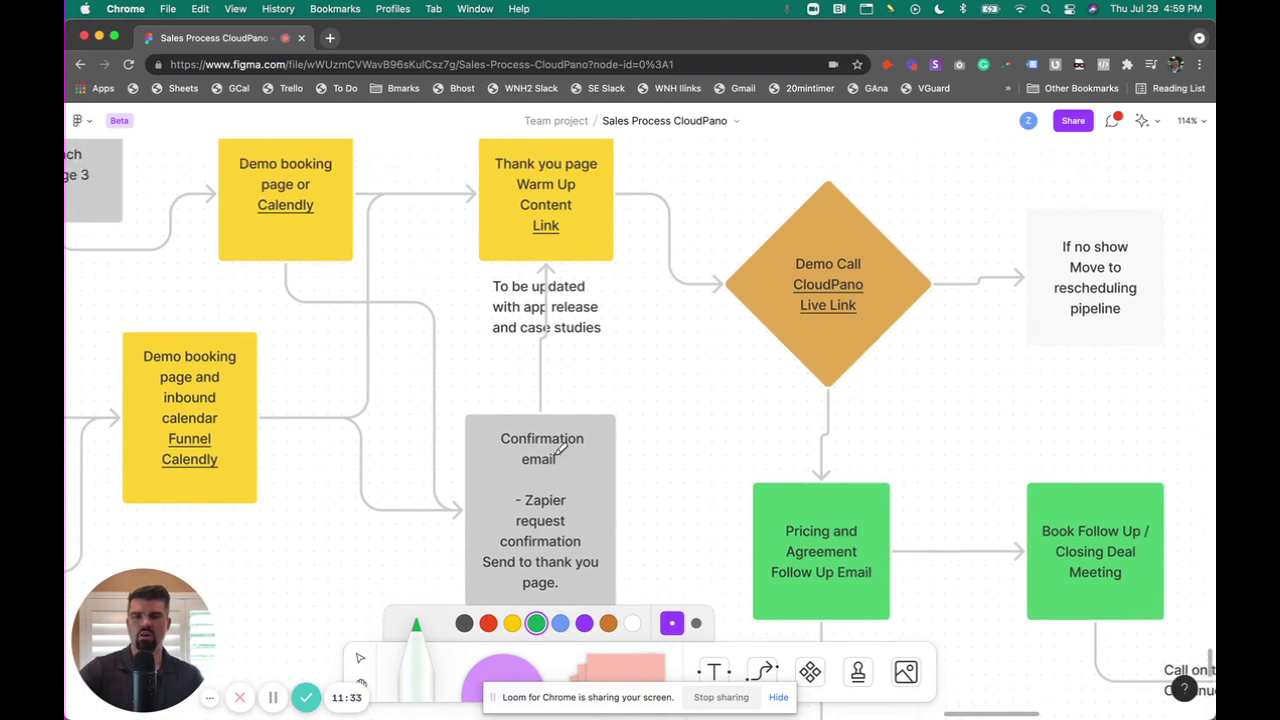
scroll(561, 447, up, 6)
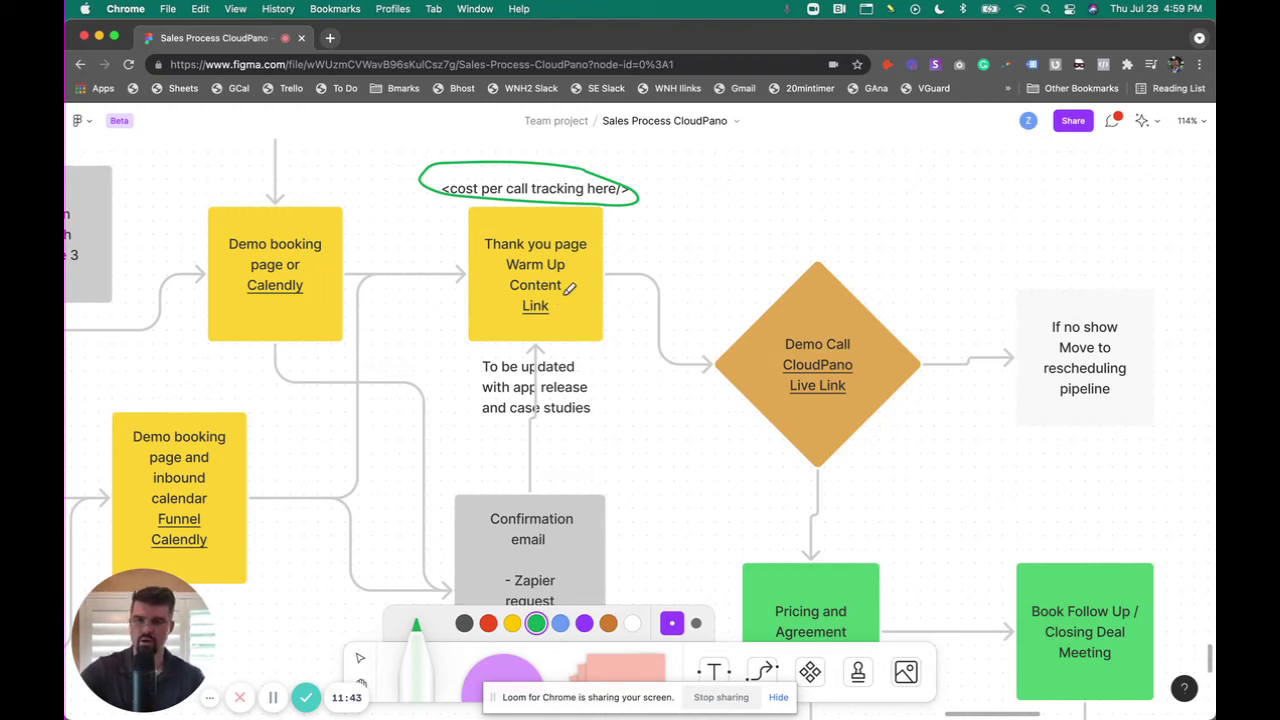
scroll(567, 288, down, 3)
scroll(567, 288, right, 3)
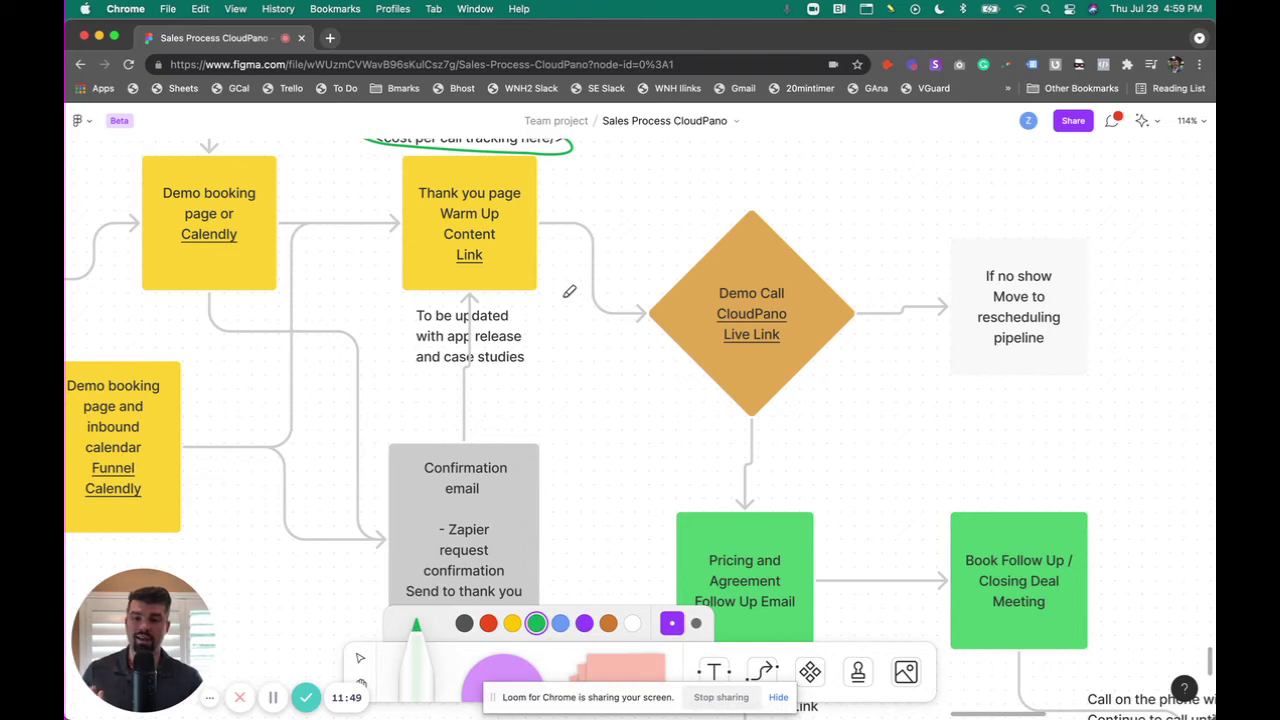
scroll(569, 291, right, 3)
scroll(569, 291, down, 2)
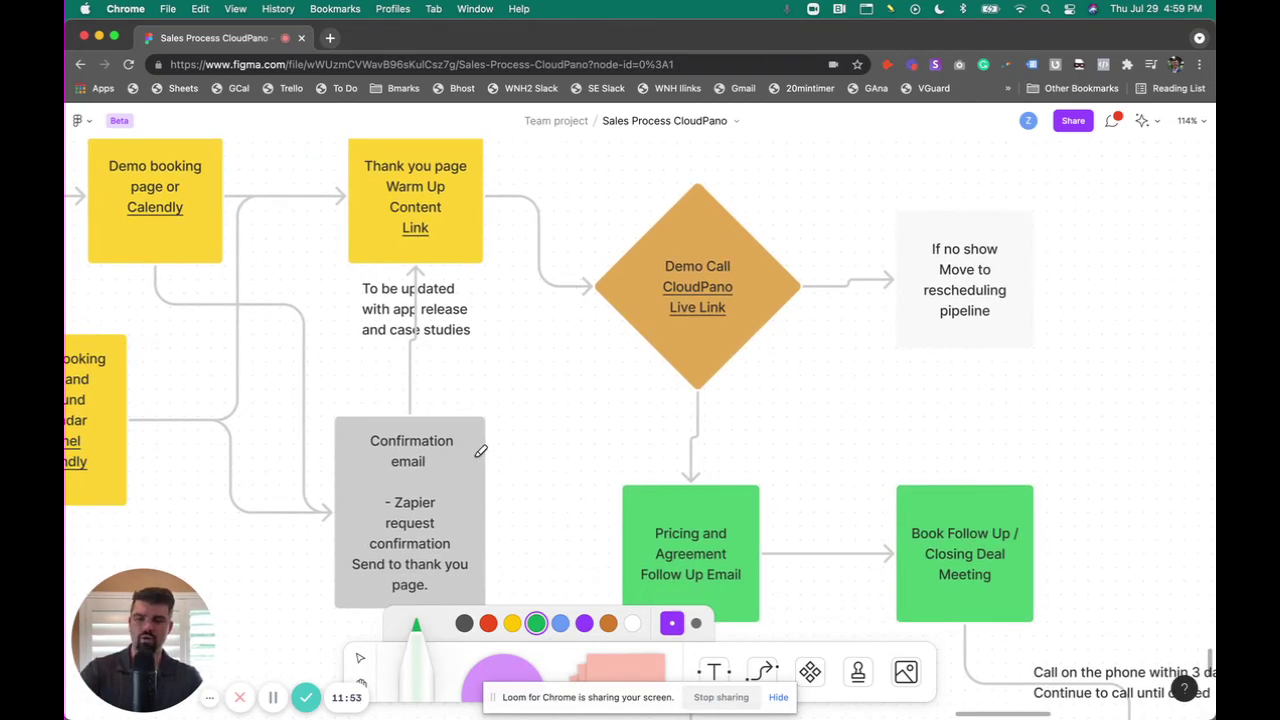
Step: Circle the Demo Call CloudPano Live Link diamond in green marker
scroll(486, 452, up, 3)
scroll(484, 449, right, 2)
scroll(487, 446, down, 2)
scroll(487, 446, right, 2)
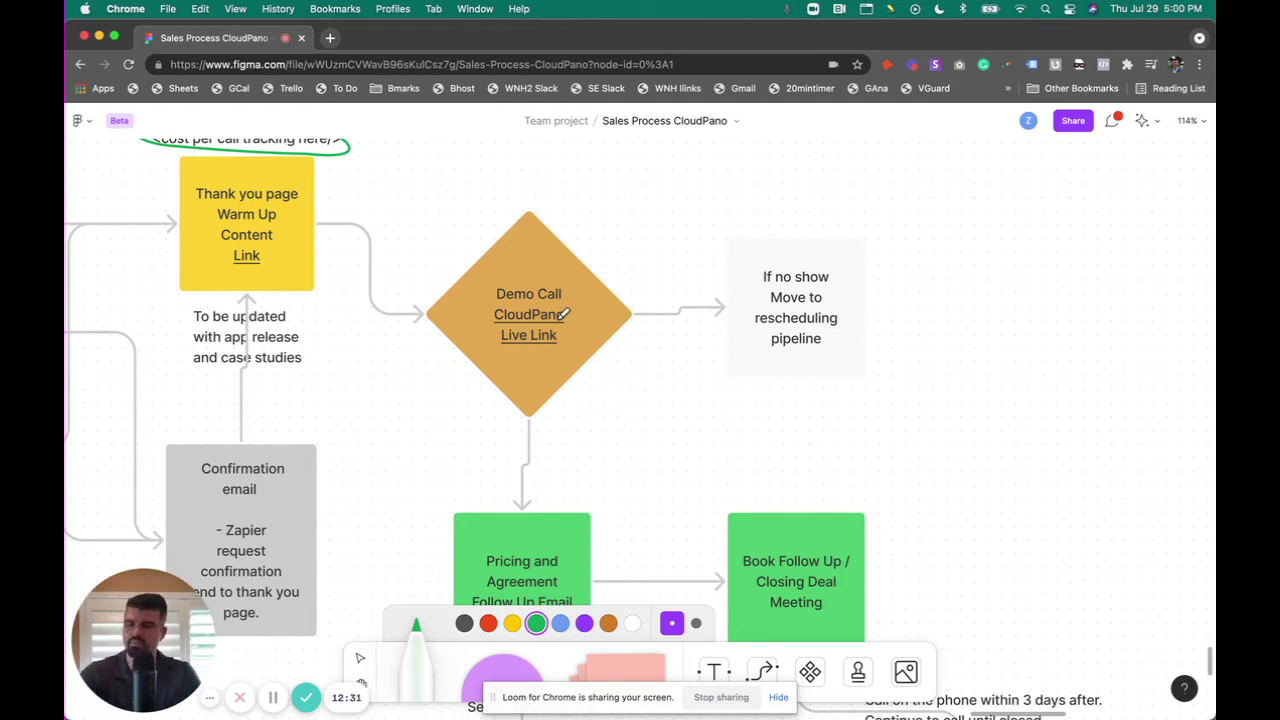
mouse_move(577, 212)
mouse_down()
mouse_move(527, 191)
mouse_move(474, 416)
mouse_move(580, 198)
mouse_up()
Step: Examine the branch from the Demo Call through the Pricing and Agreement Follow Up Email to the Closing Deal Meeting
scroll(638, 316, down, 1)
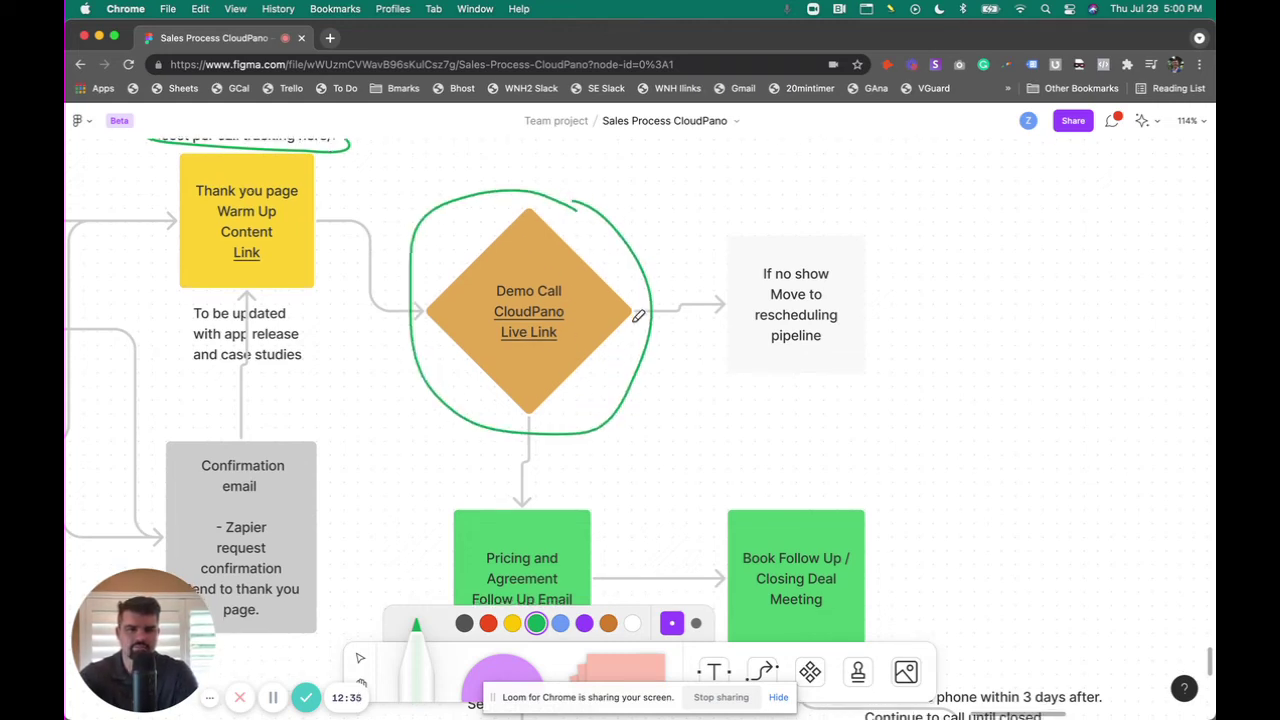
scroll(633, 310, down, 3)
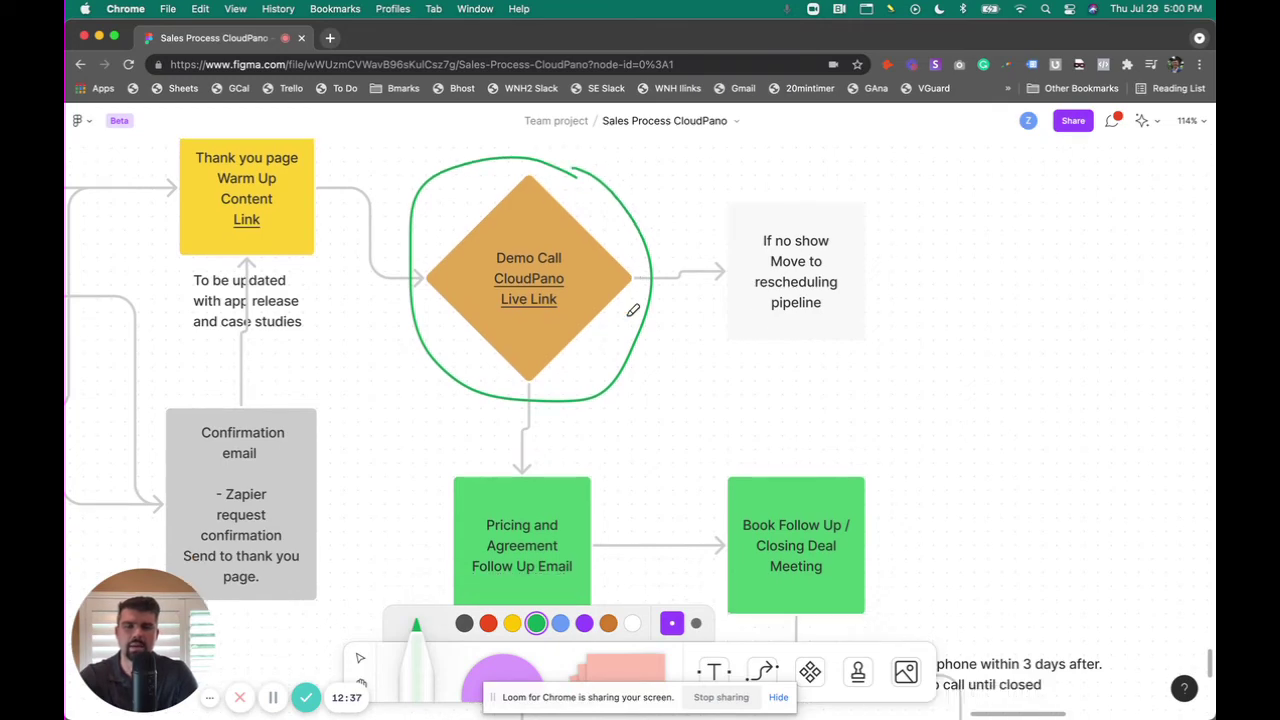
scroll(640, 337, down, 5)
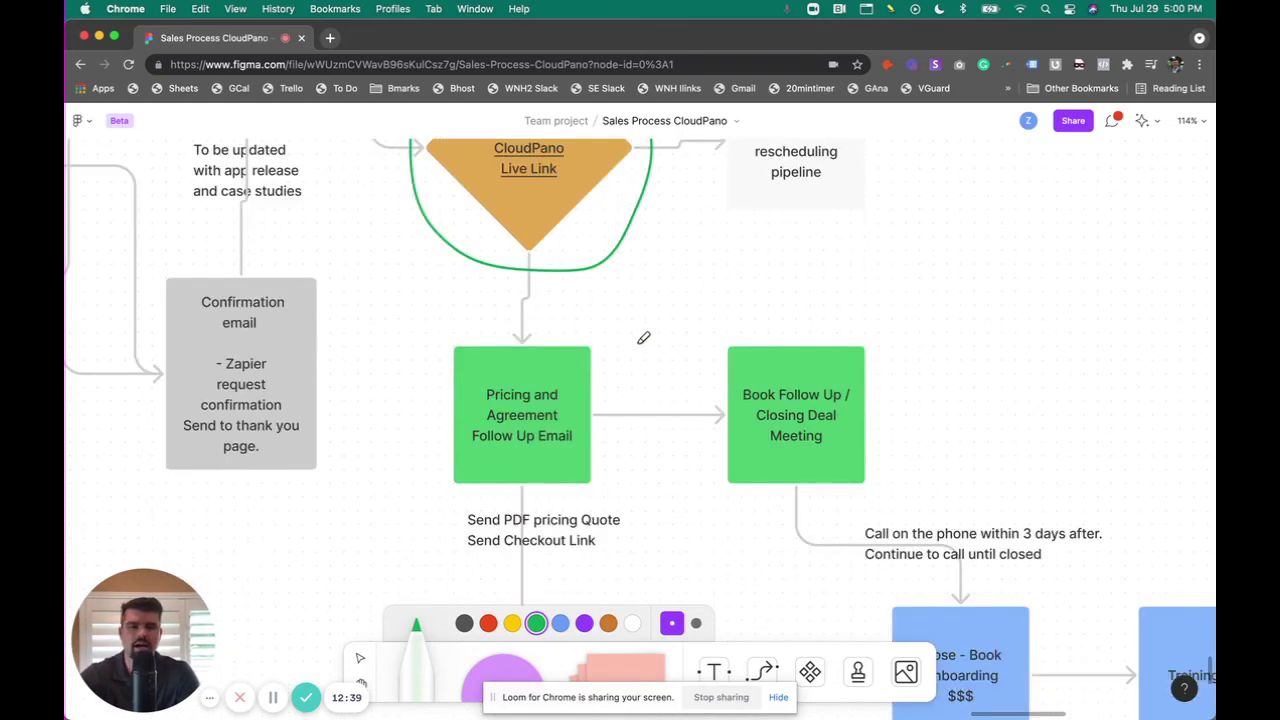
scroll(647, 351, down, 5)
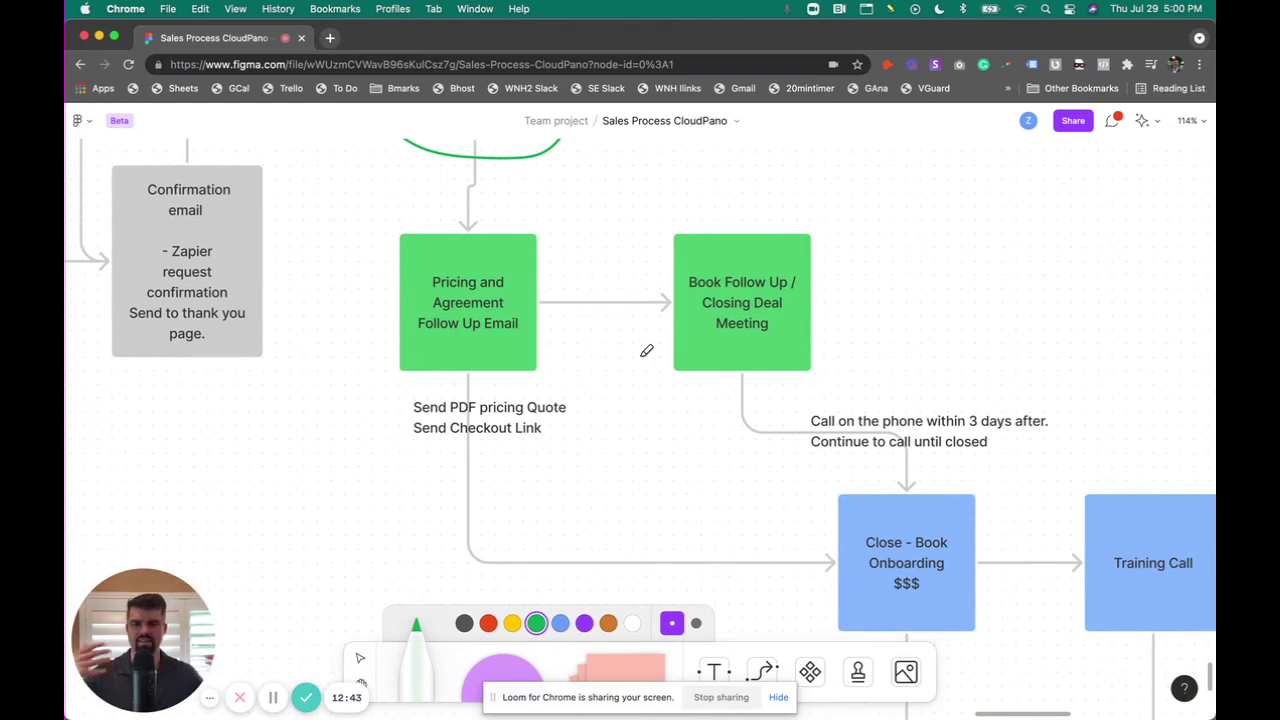
scroll(647, 351, right, 3)
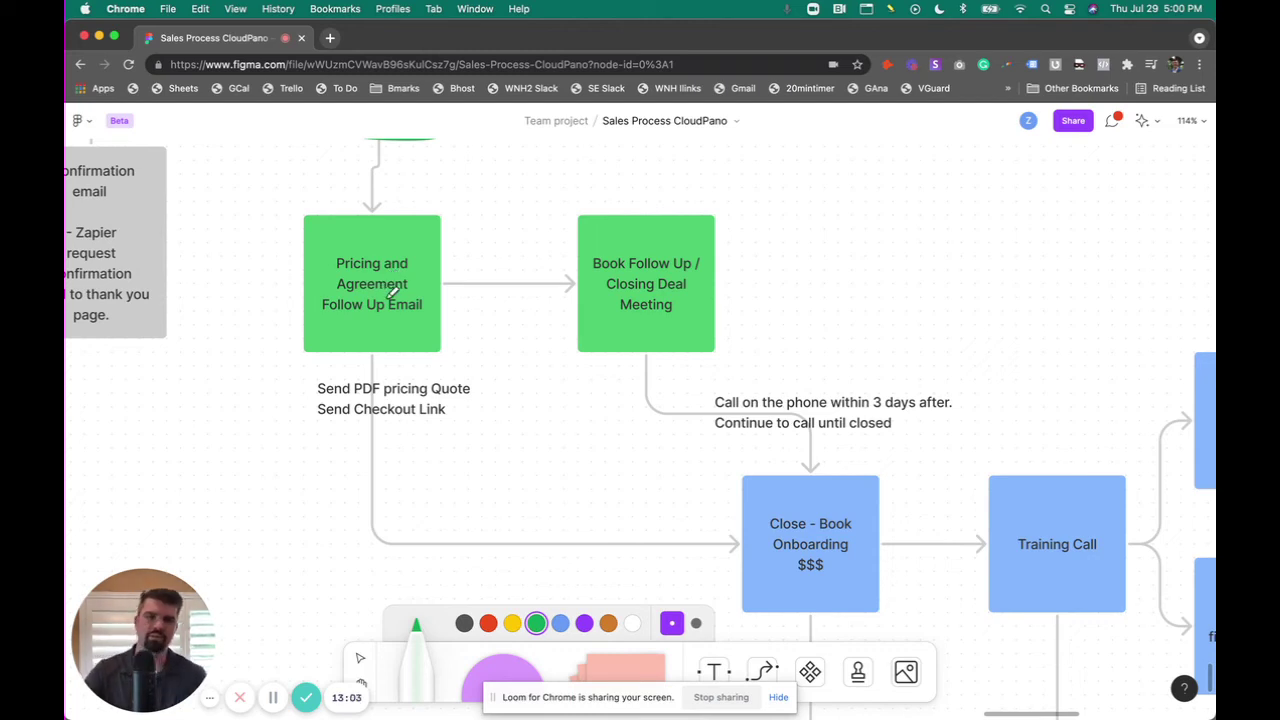
scroll(395, 290, right, 2)
scroll(395, 290, down, 1)
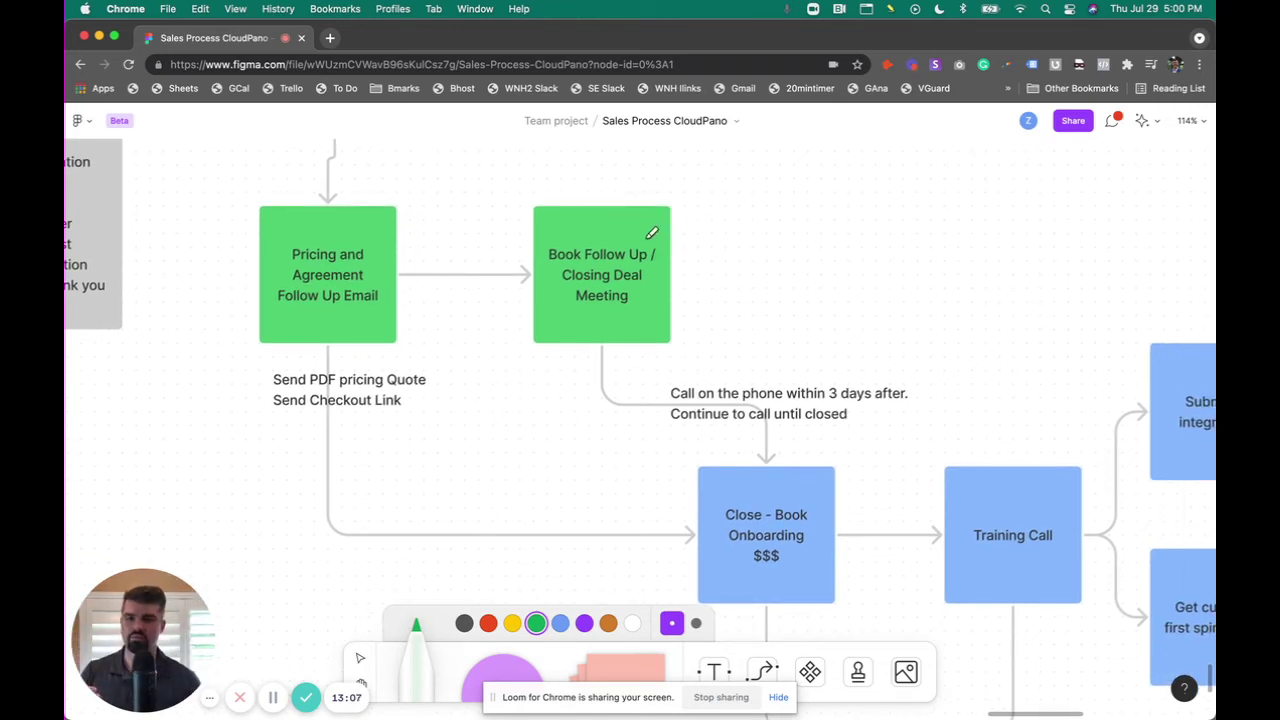
scroll(636, 243, up, 4)
scroll(636, 243, left, 2)
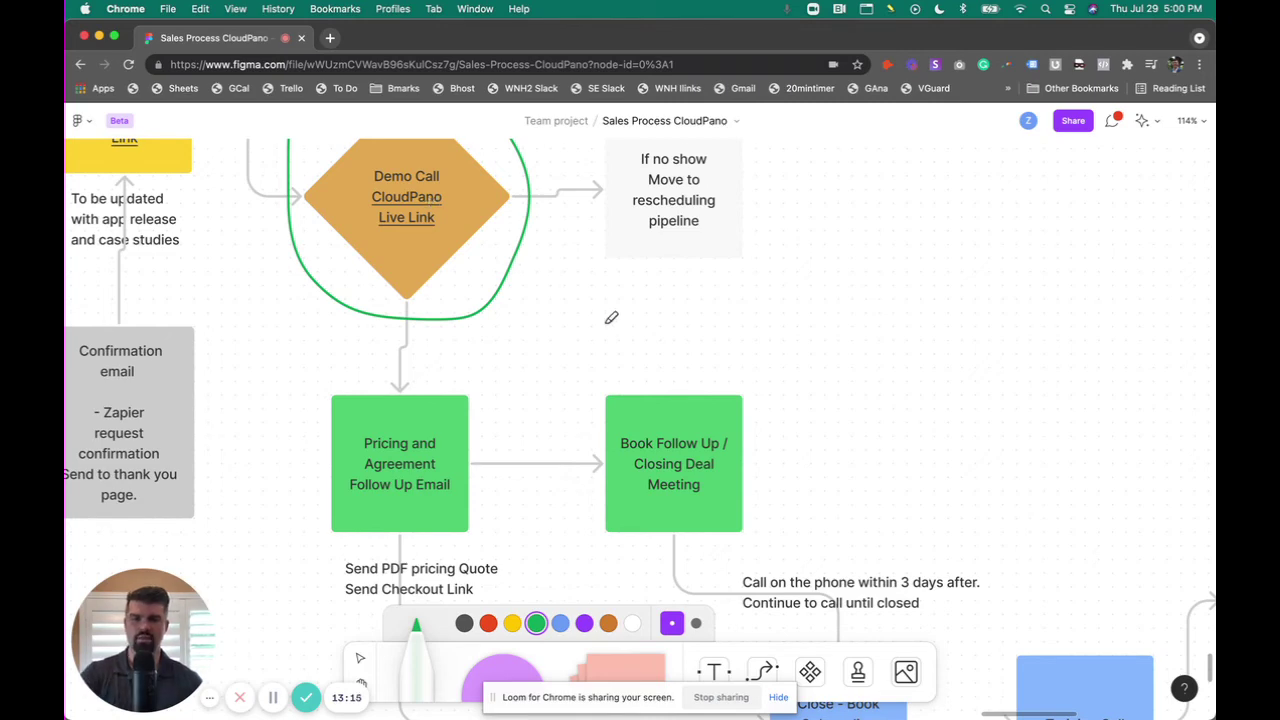
scroll(611, 331, down, 5)
scroll(611, 331, right, 2)
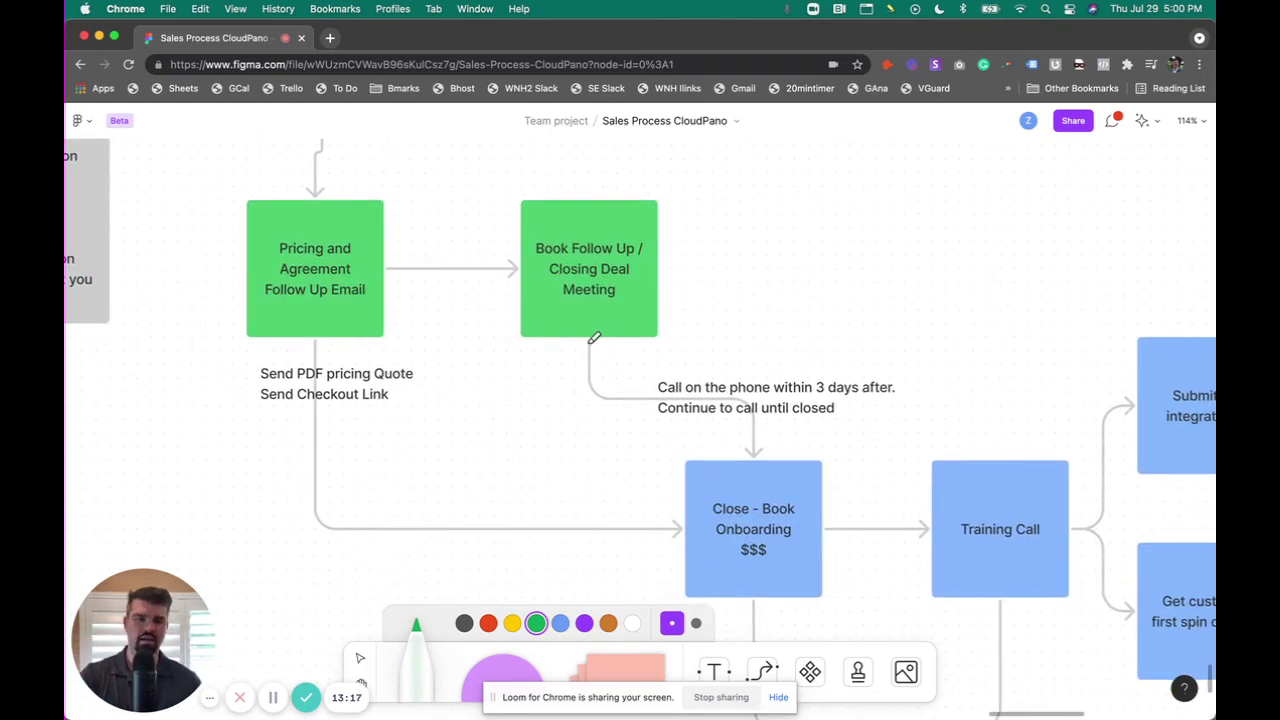
Step: Examine the closing and onboarding branch, including the Training Call, its two follow-up nodes and the Onboarding Training Webpage
scroll(585, 338, down, 1)
scroll(585, 338, right, 3)
scroll(579, 338, down, 2)
scroll(579, 338, right, 2)
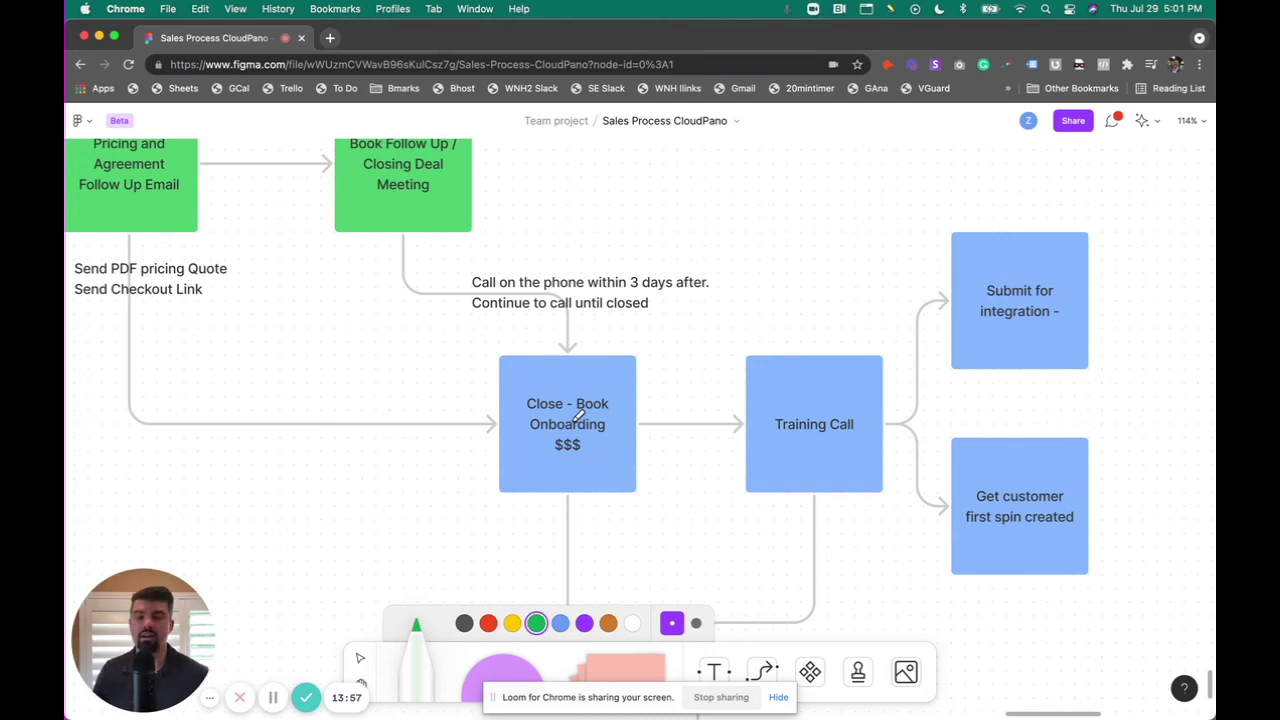
scroll(578, 415, down, 3)
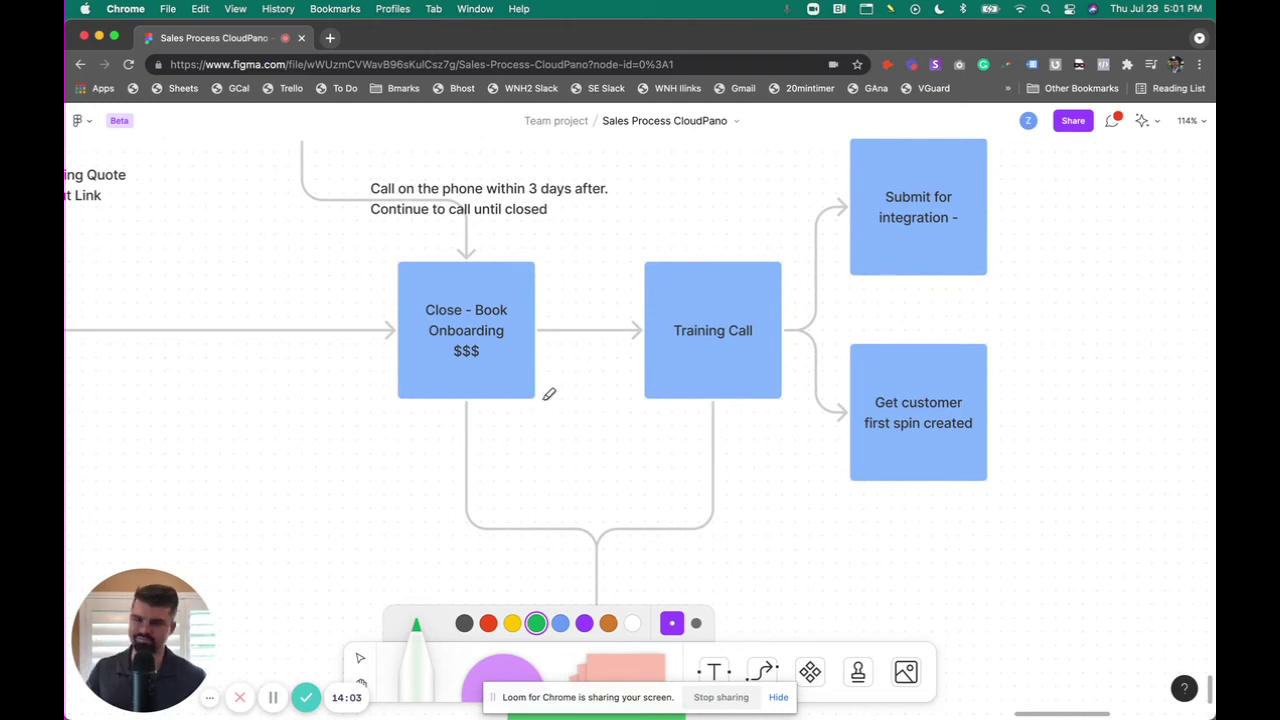
scroll(500, 382, right, 3)
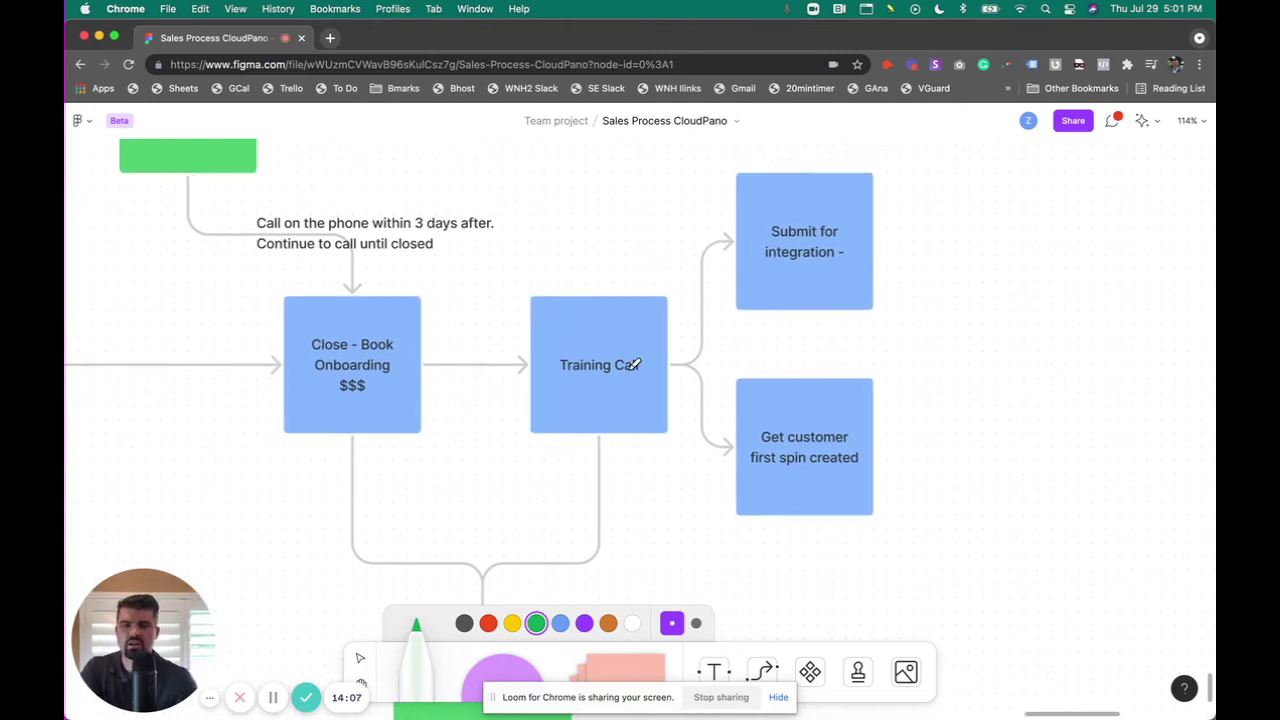
scroll(643, 360, down, 5)
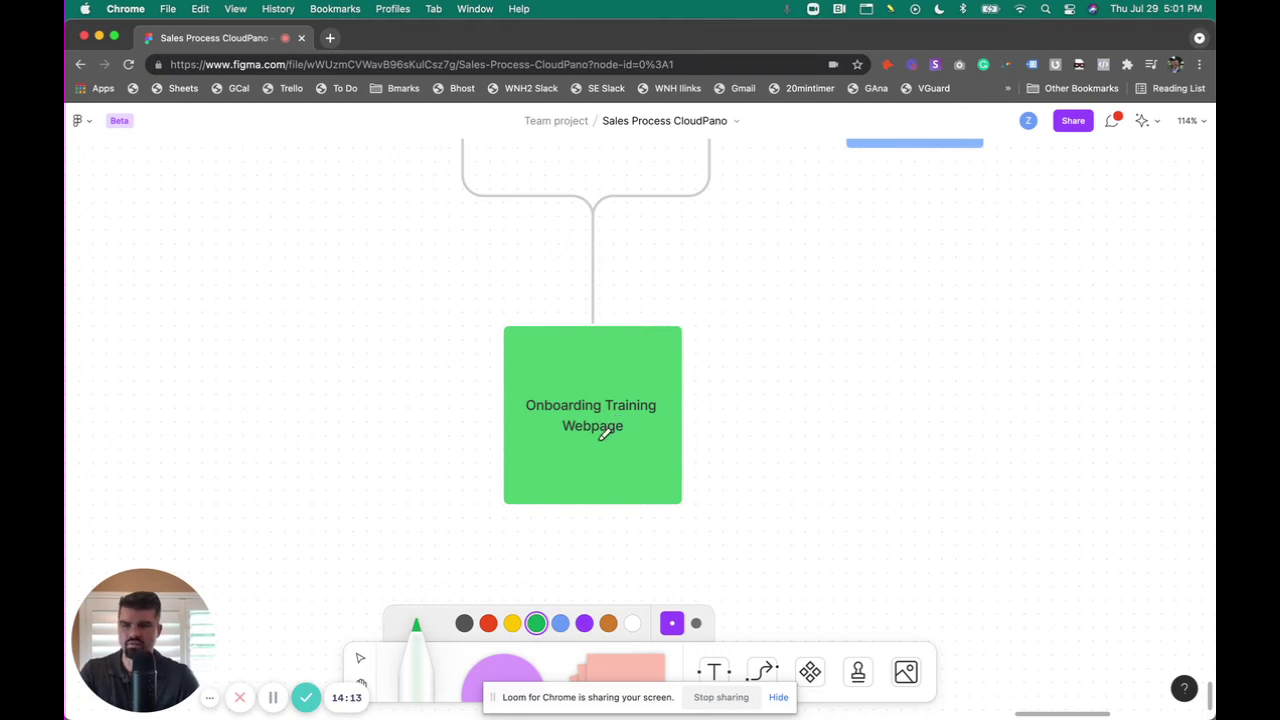
scroll(600, 437, up, 5)
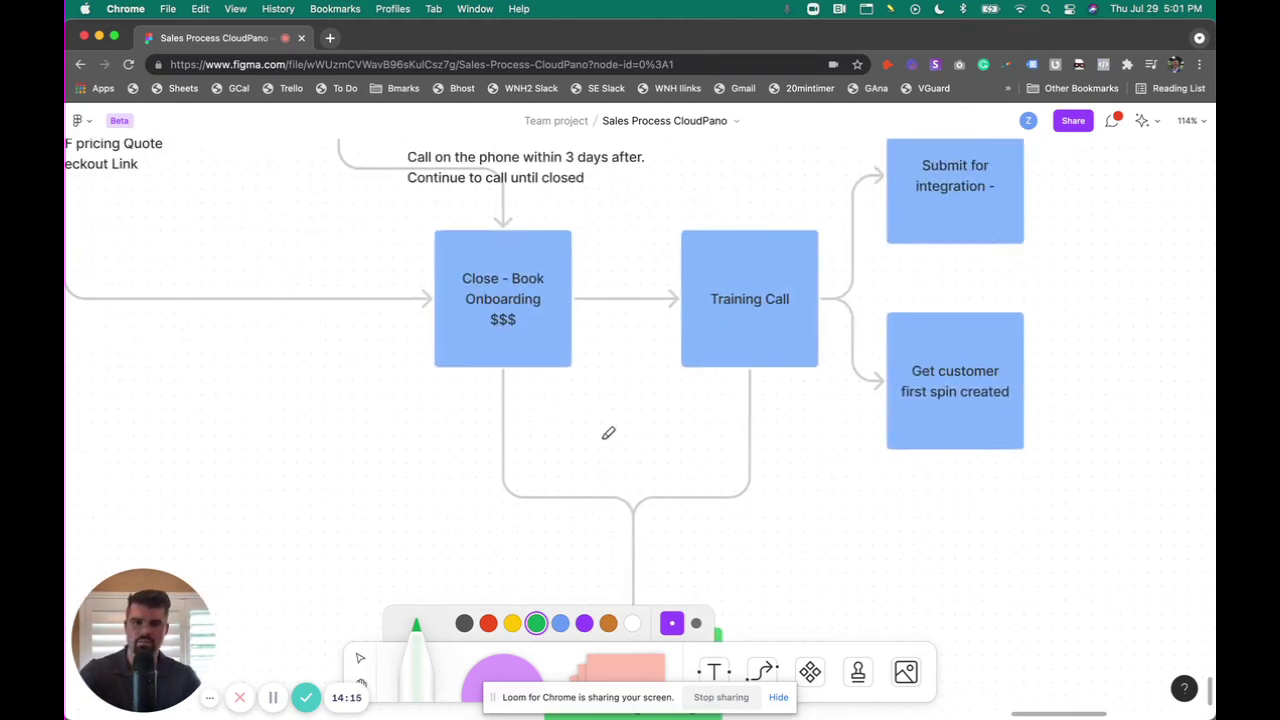
Step: Handwrite 1000 in green marker beside the cold email nodes and circle it
scroll(605, 437, up, 3)
scroll(610, 453, down, 1)
scroll(610, 453, down, 10)
scroll(613, 453, down, 5)
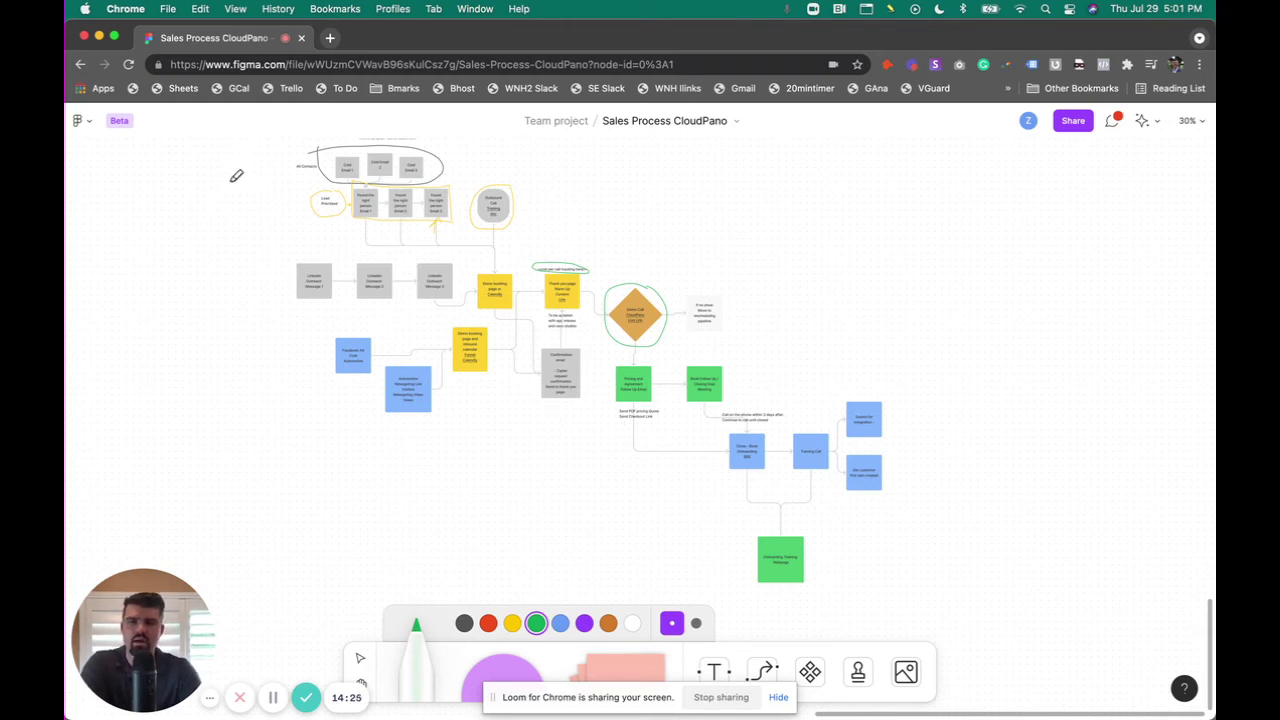
drag(228, 156, 251, 171)
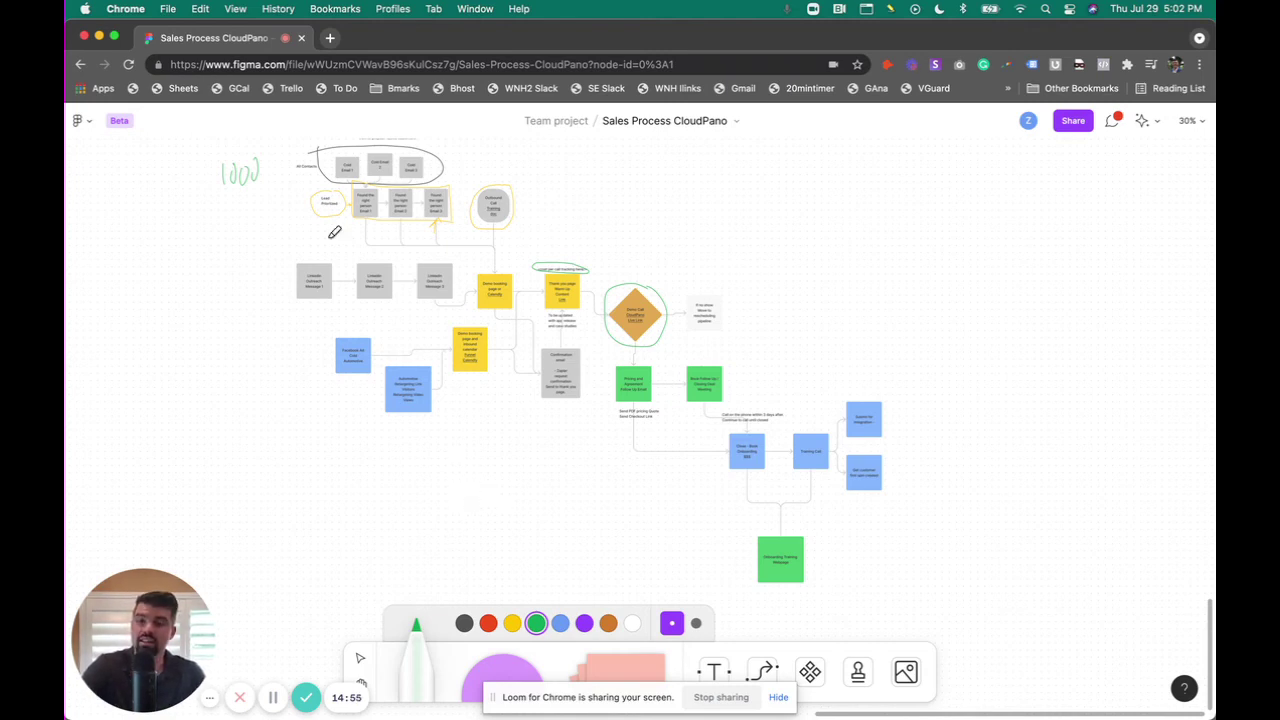
drag(251, 145, 256, 190)
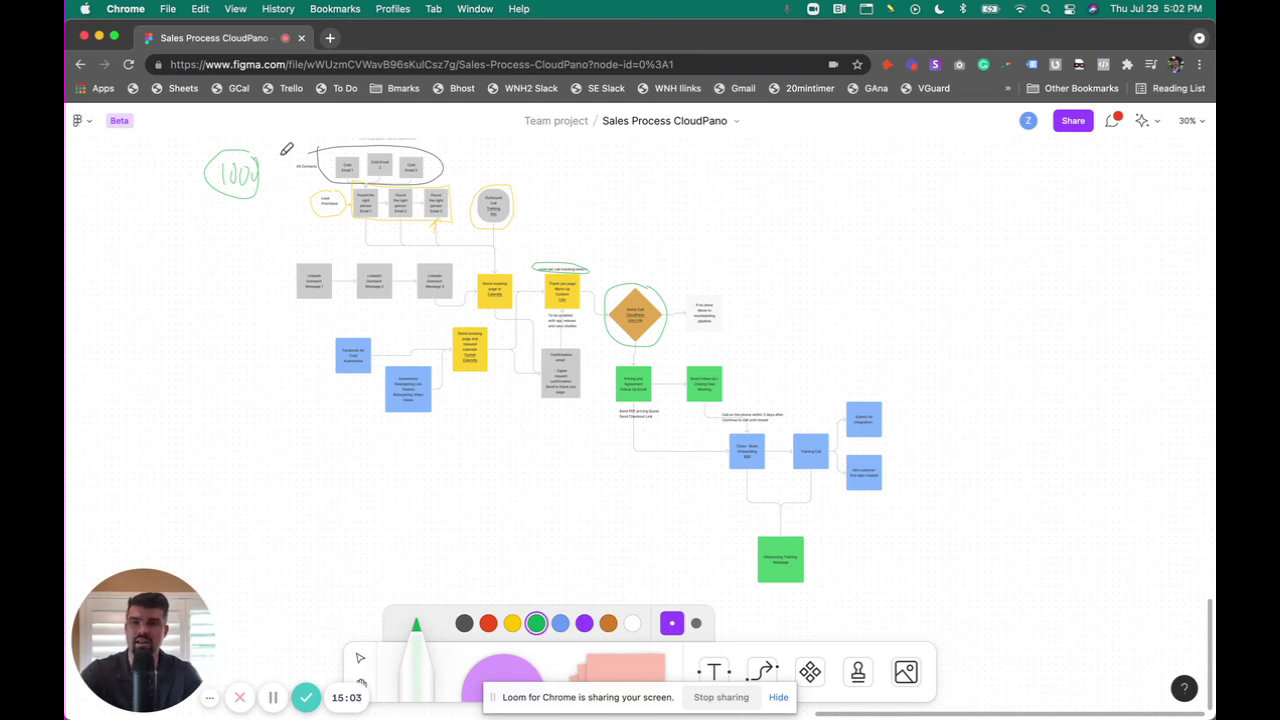
Step: Draw green outlines around the combined email sequences and around the three LinkedIn Outreach Message nodes
mouse_move(474, 136)
mouse_down()
mouse_move(318, 137)
mouse_move(404, 222)
mouse_move(484, 152)
mouse_up()
mouse_move(330, 246)
mouse_down()
mouse_move(280, 277)
mouse_move(450, 298)
mouse_move(440, 254)
mouse_up()
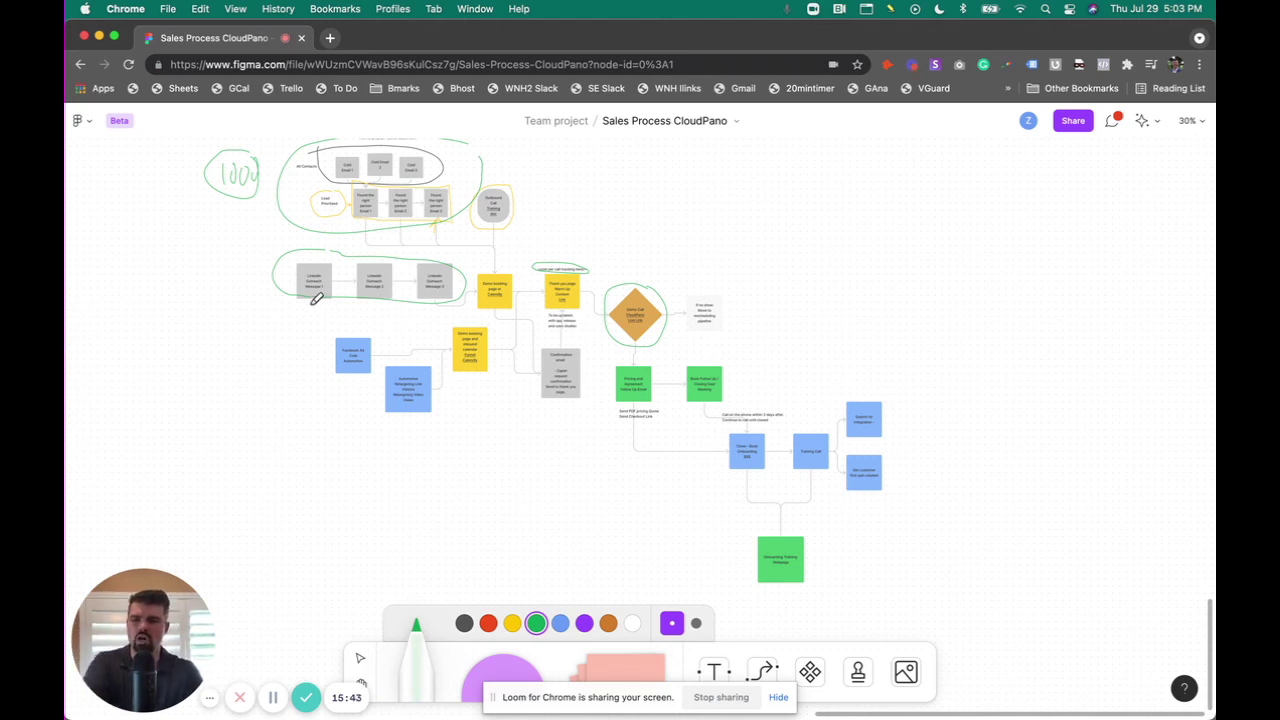
Step: View virtualtourprofit.com in a new browser tab and return to the Sales Process CloudPano flowchart
click(330, 38)
text(v)
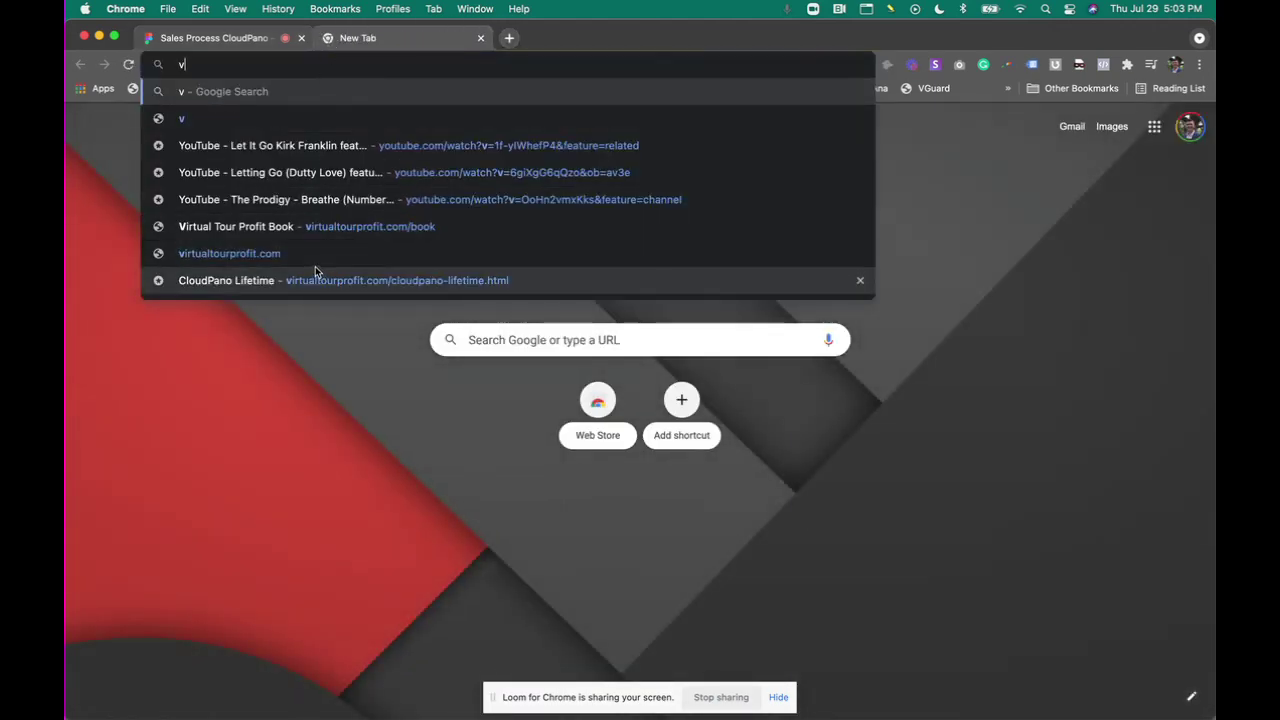
click(315, 256)
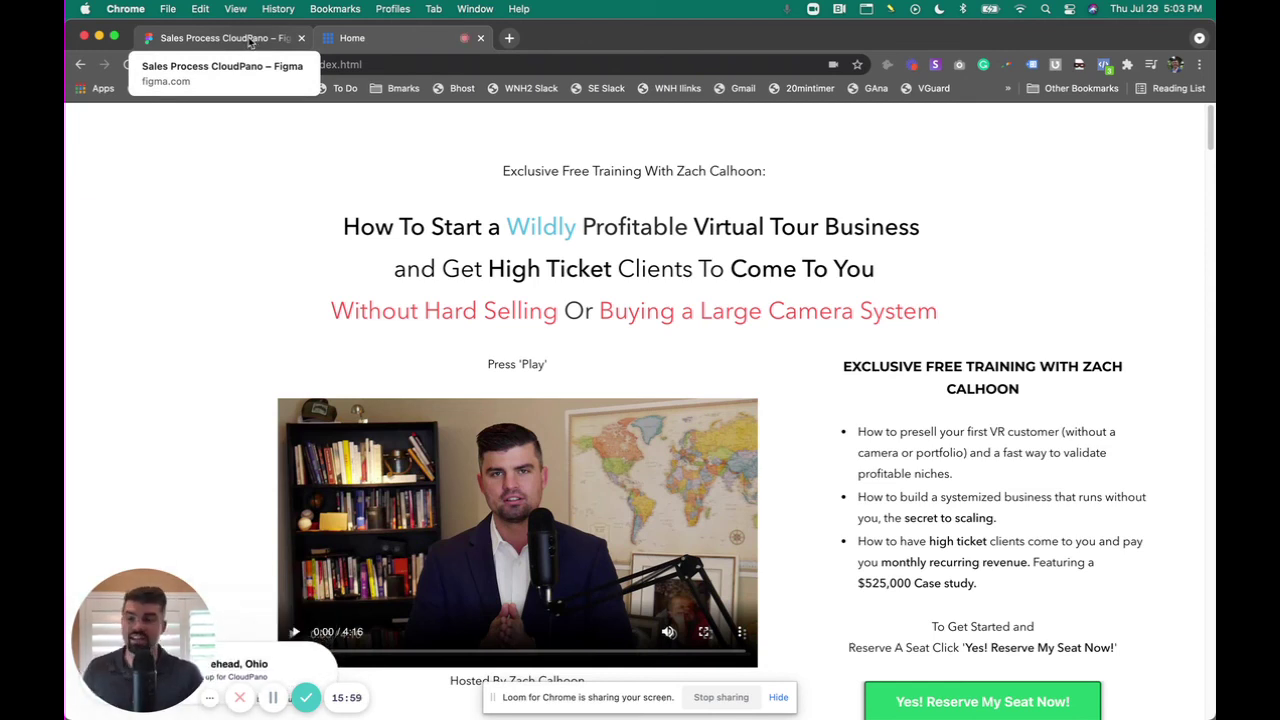
click(250, 40)
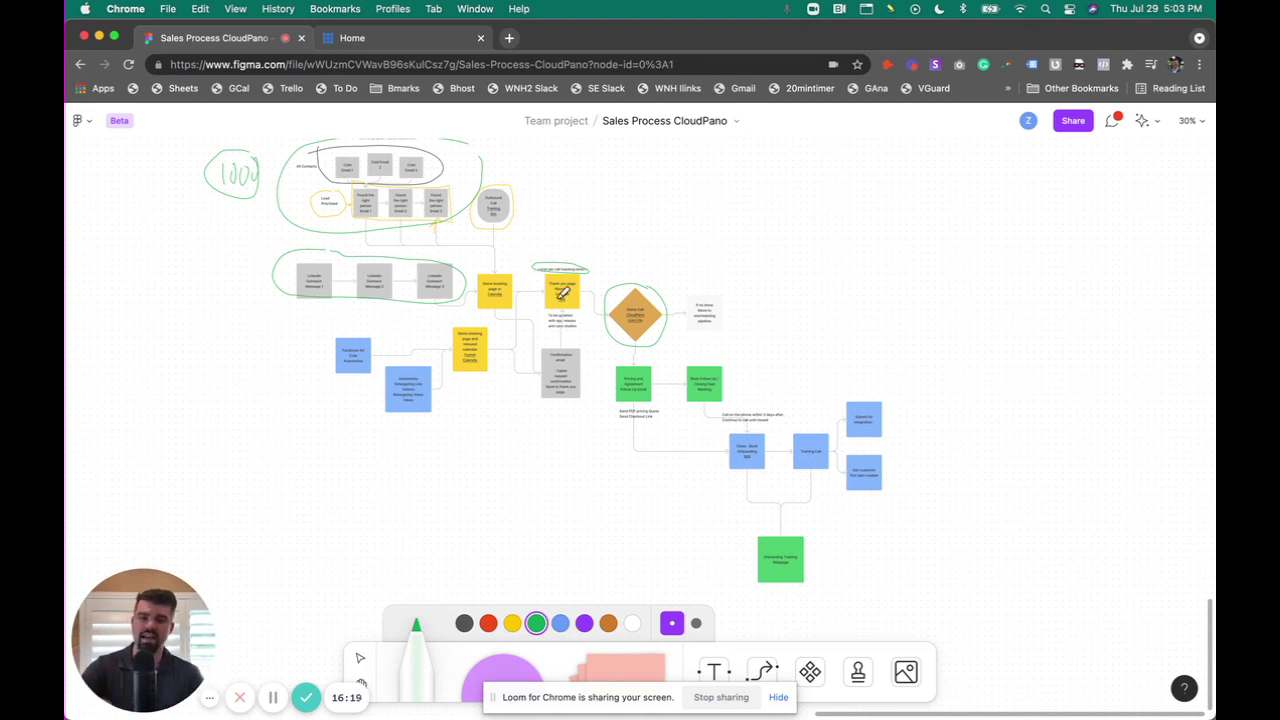
scroll(623, 314, up, 3)
scroll(623, 327, right, 1)
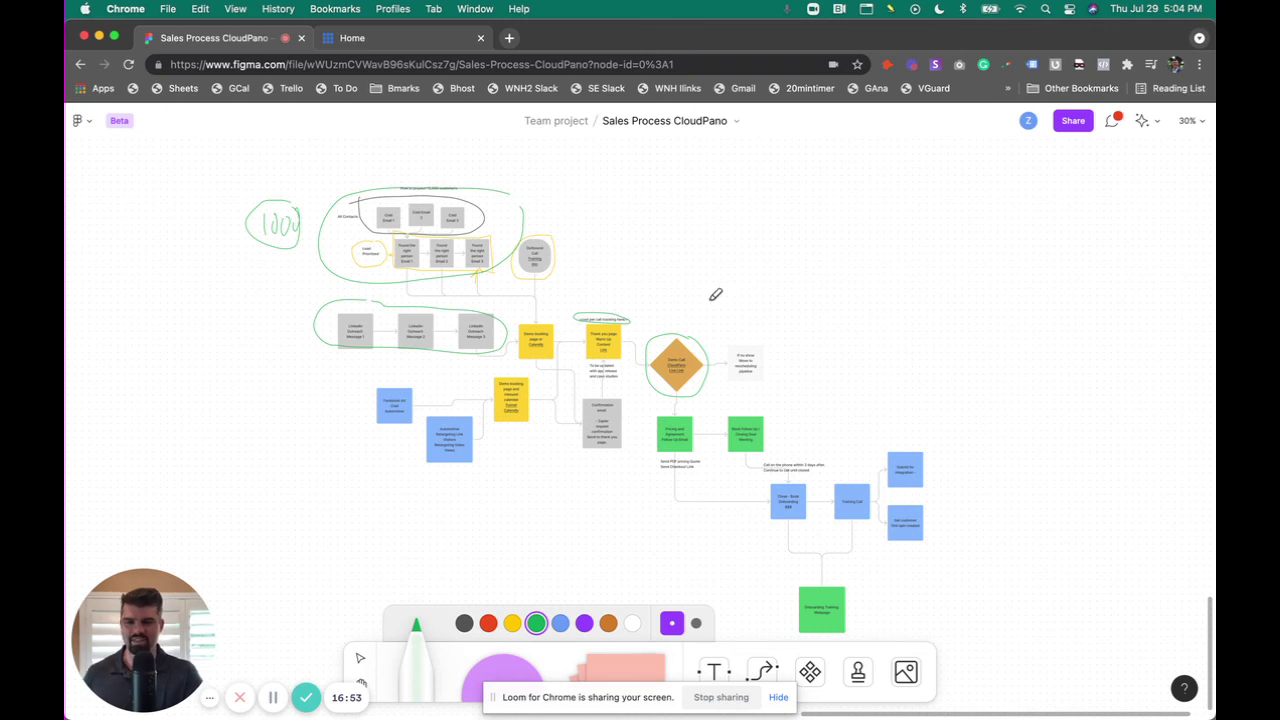
right_click(366, 327)
key(Escape)
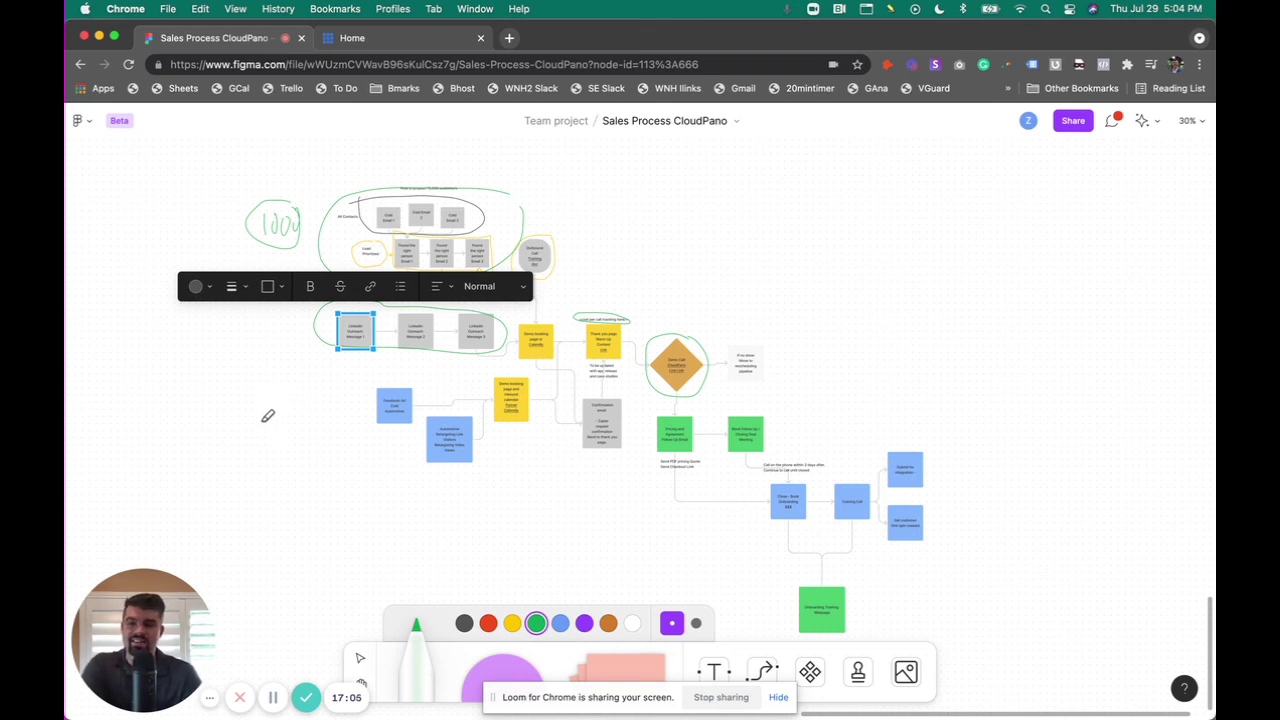
key(Escape)
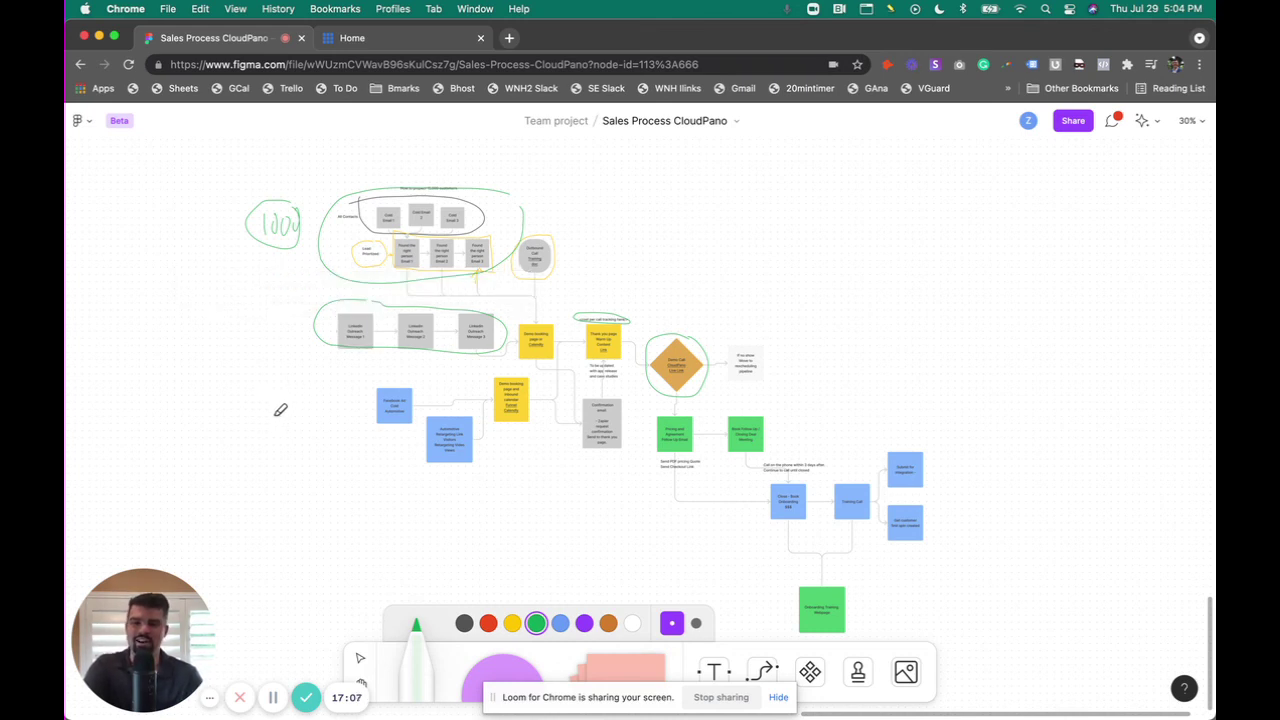